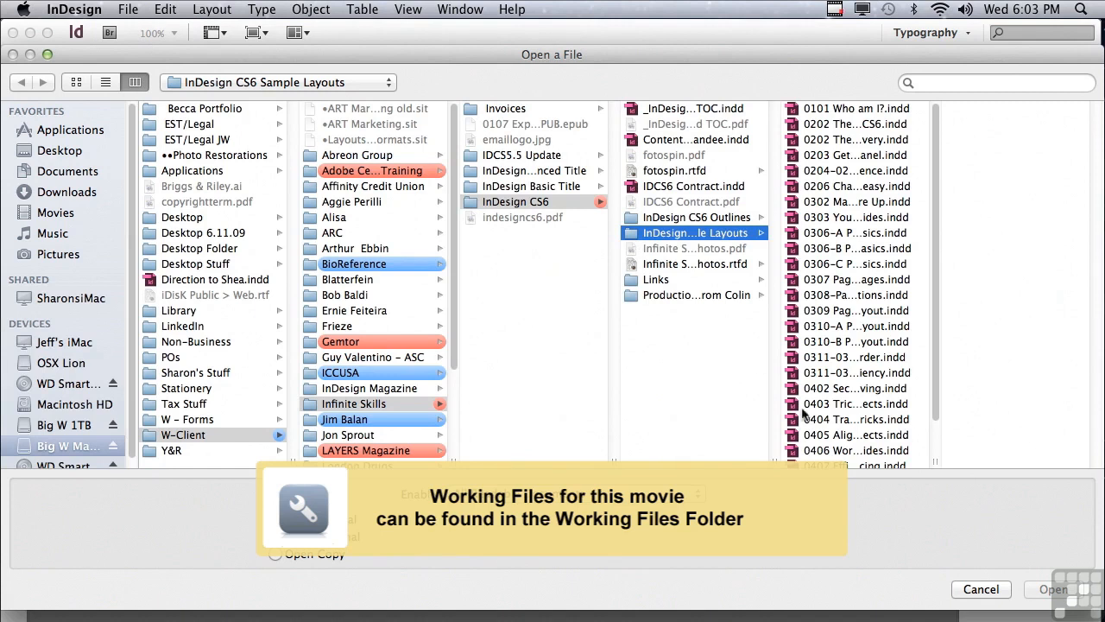
# - Open the document 0407 Efficiency of Collecting & Placing.indd from the sample layouts folder
pyautogui.click(819, 465)
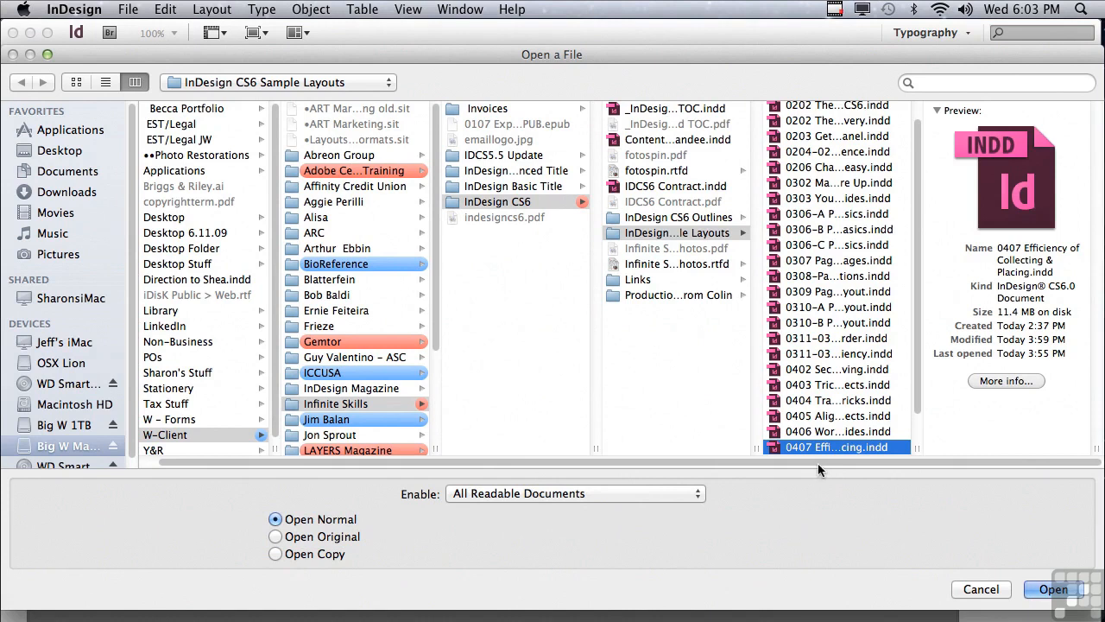
pyautogui.click(1030, 589)
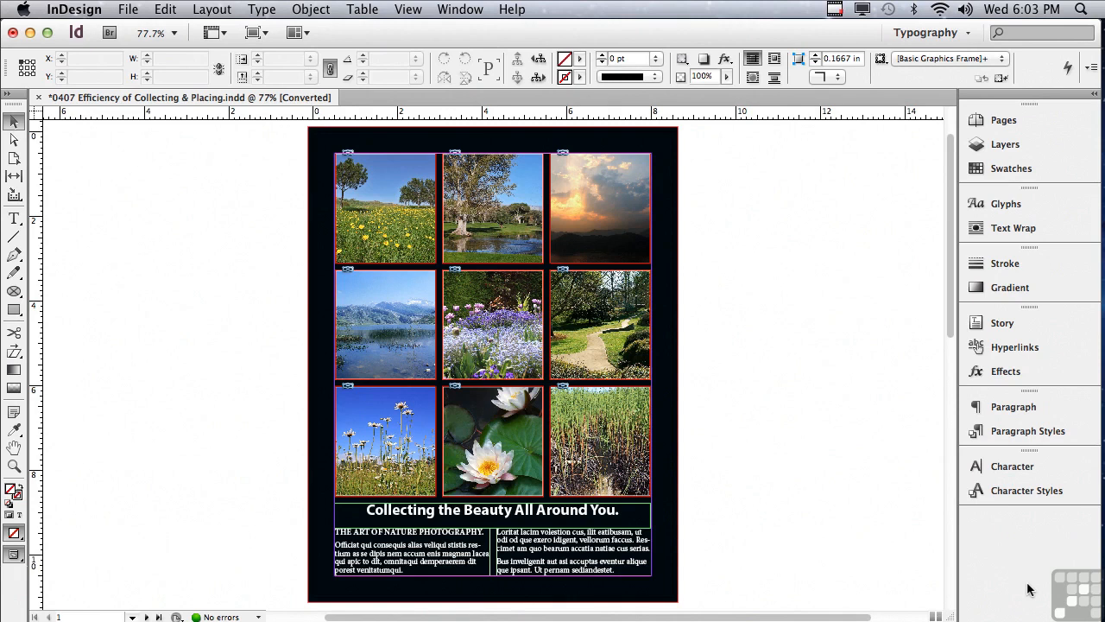
# - Copy and paste the yellow-flower meadow photo from the grid's upper-left cell, and delete the pasted duplicate
pyautogui.click(403, 238)
pyautogui.click(165, 8)
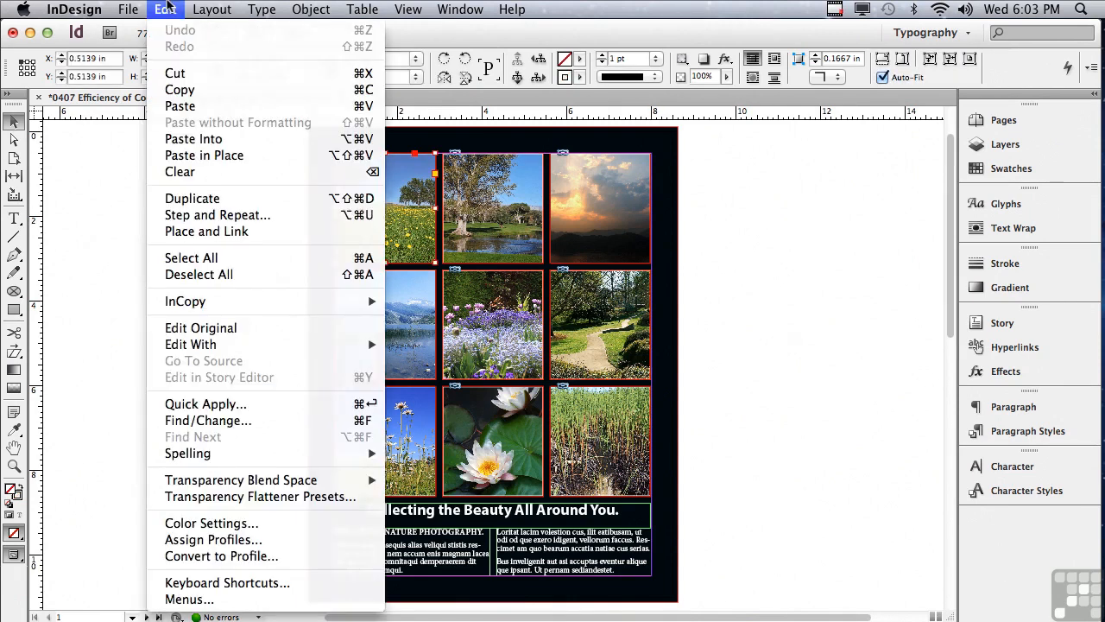
pyautogui.click(179, 89)
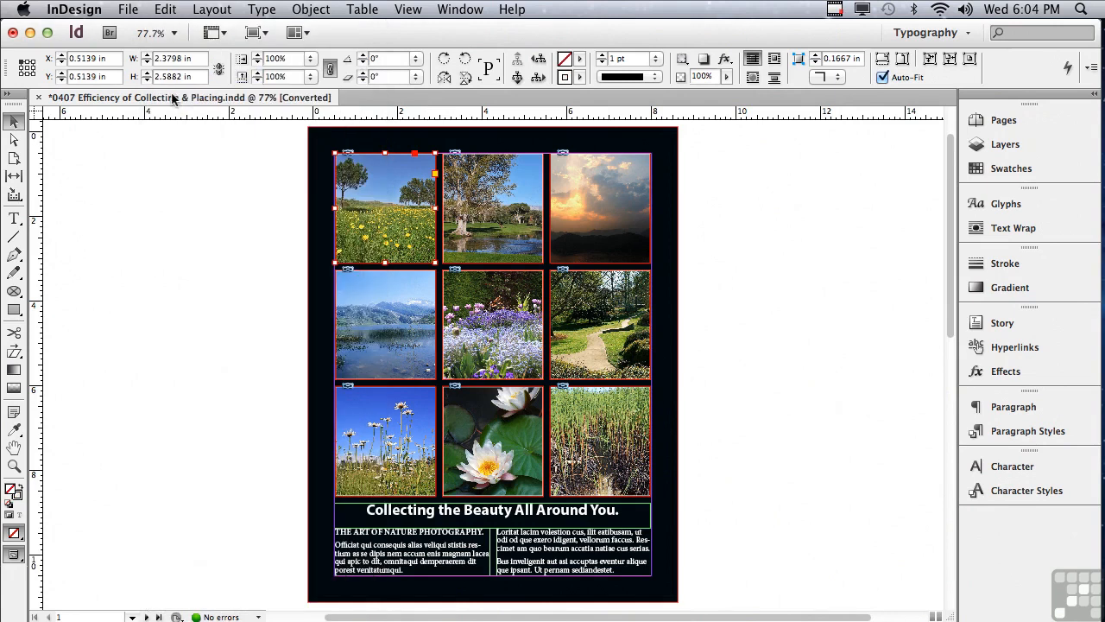
pyautogui.click(164, 10)
pyautogui.click(170, 105)
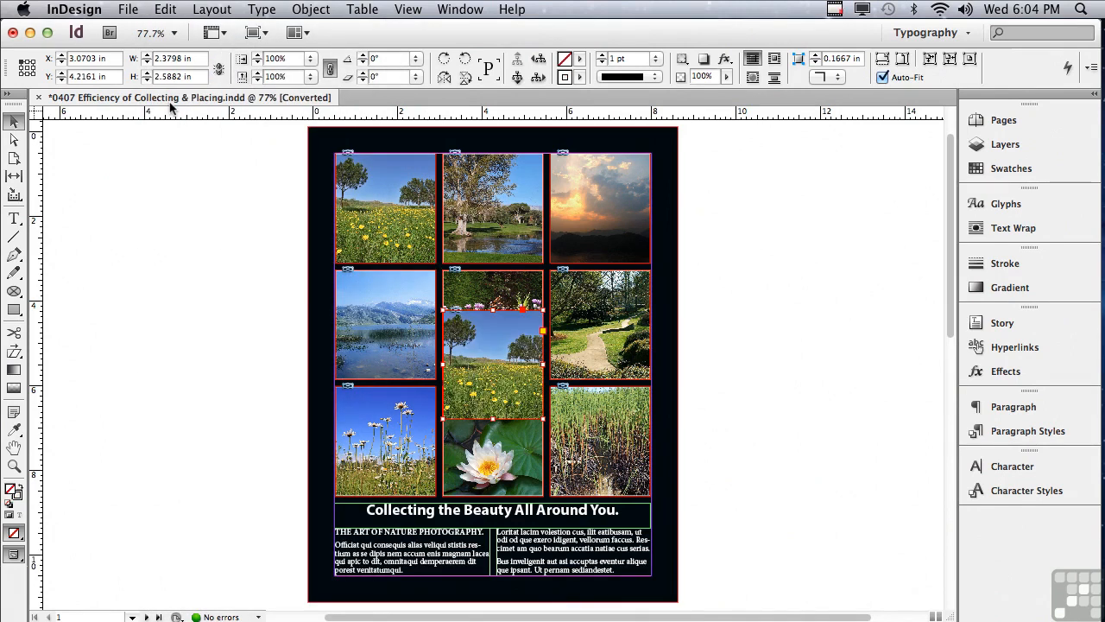
pyautogui.press('Delete')
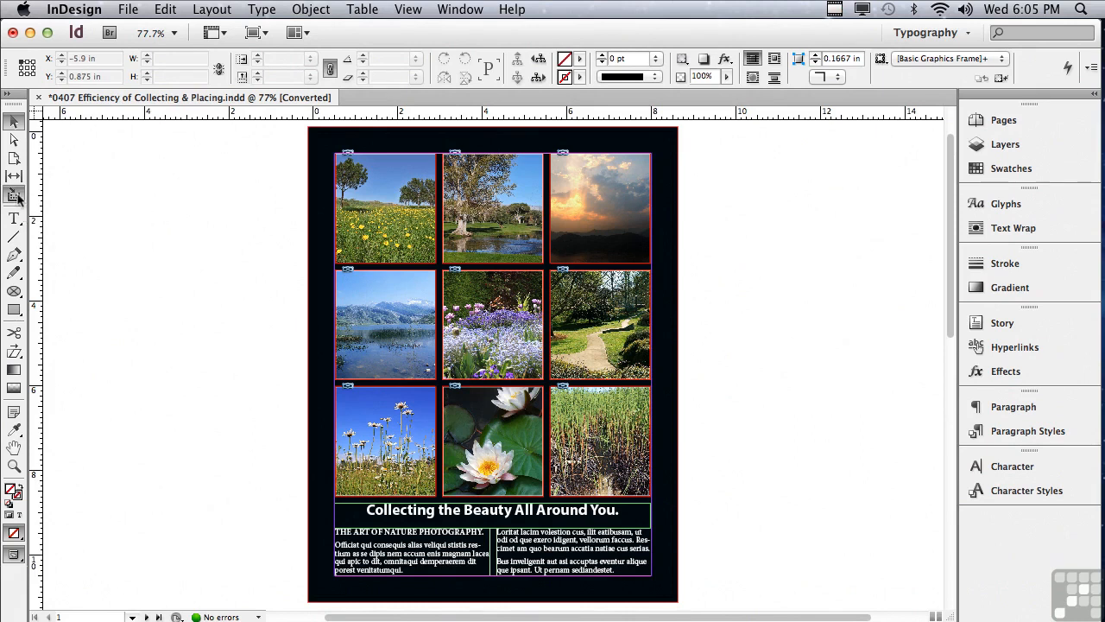
# - Collect all nine photos of the grid as one set with the Content Collector tool
pyautogui.click(15, 196)
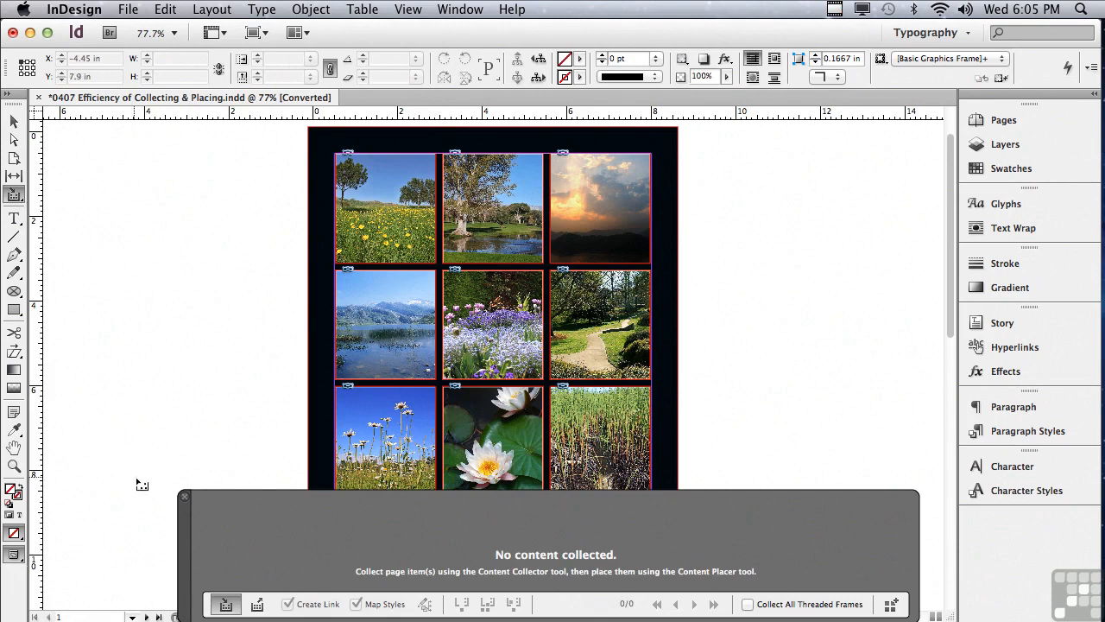
pyautogui.moveTo(184, 522); pyautogui.dragTo(184, 494)
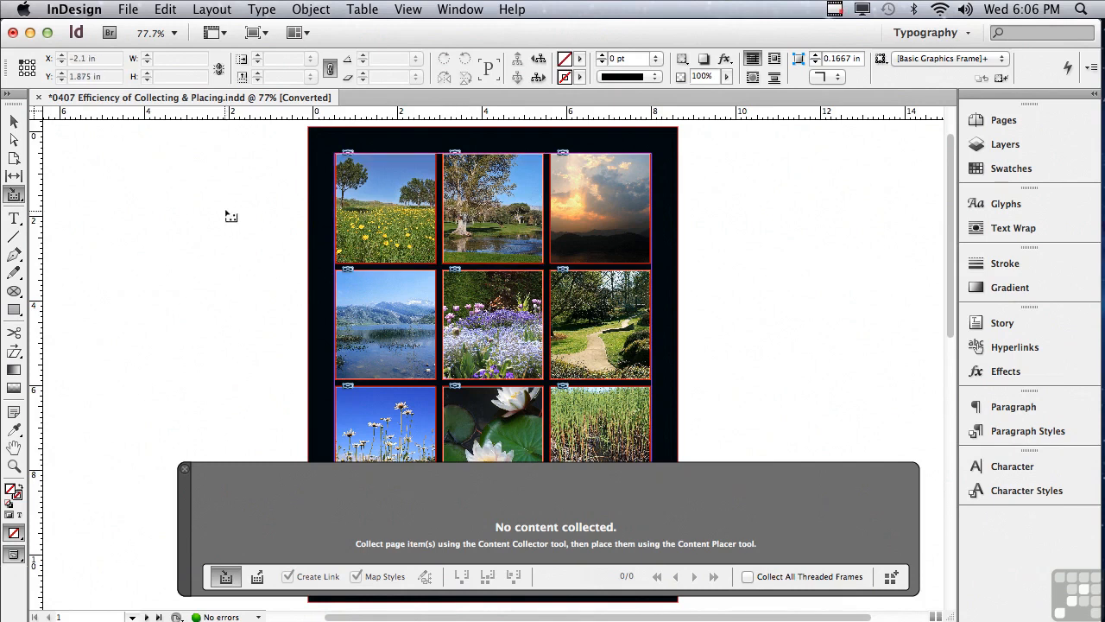
pyautogui.moveTo(233, 203); pyautogui.dragTo(741, 421)
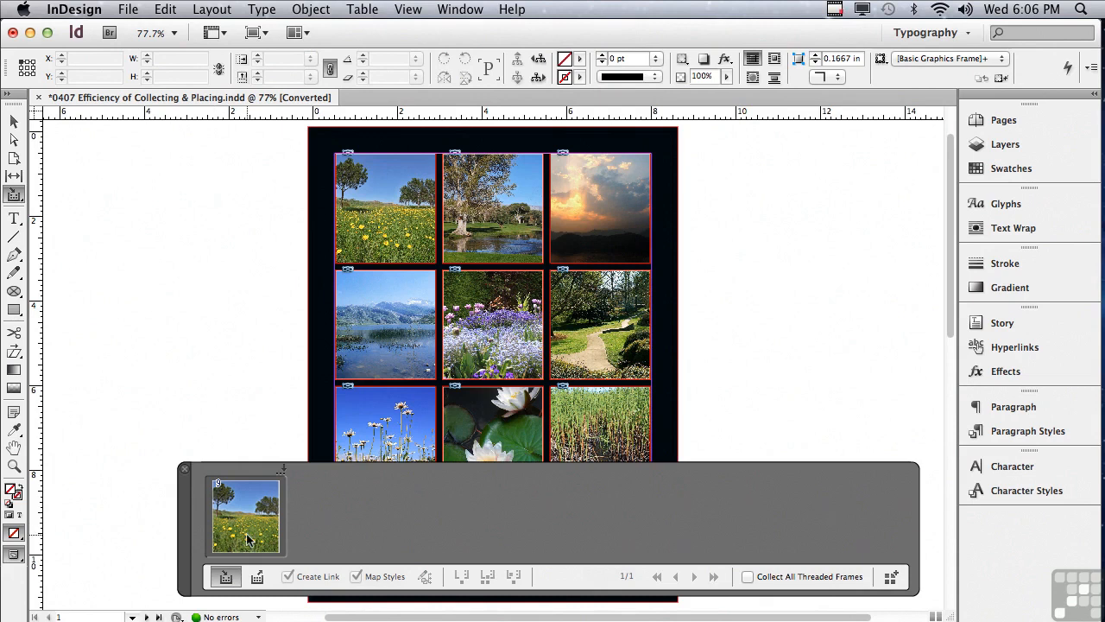
# - Collect the headline frame "Collecting the Beauty All Around You." and the two-column body text frame below it
pyautogui.moveTo(953, 335); pyautogui.dragTo(945, 415)
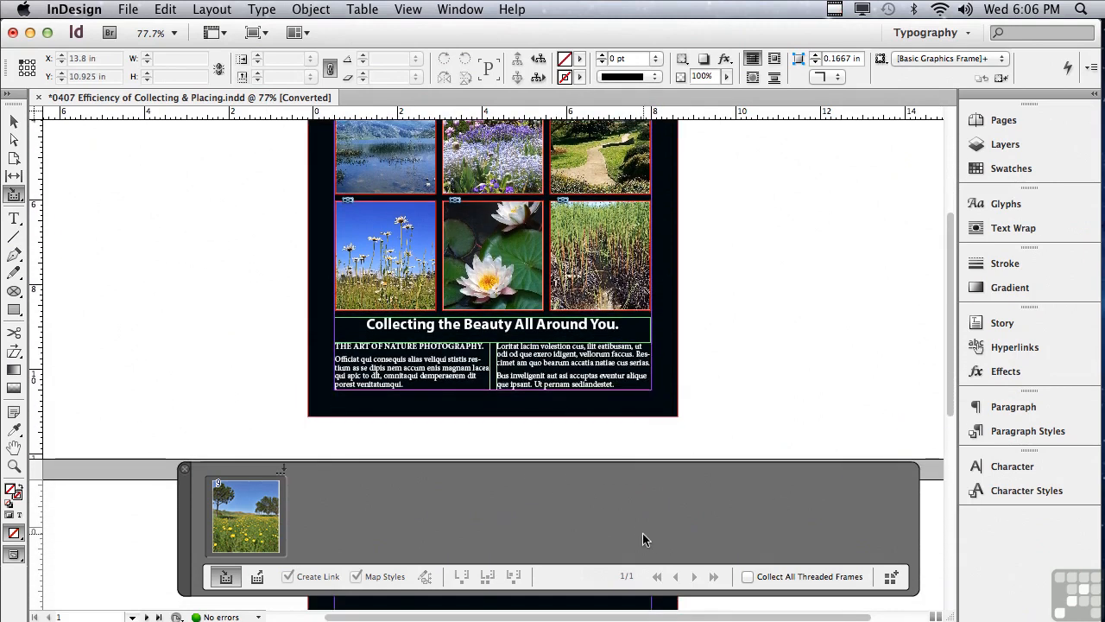
pyautogui.click(445, 333)
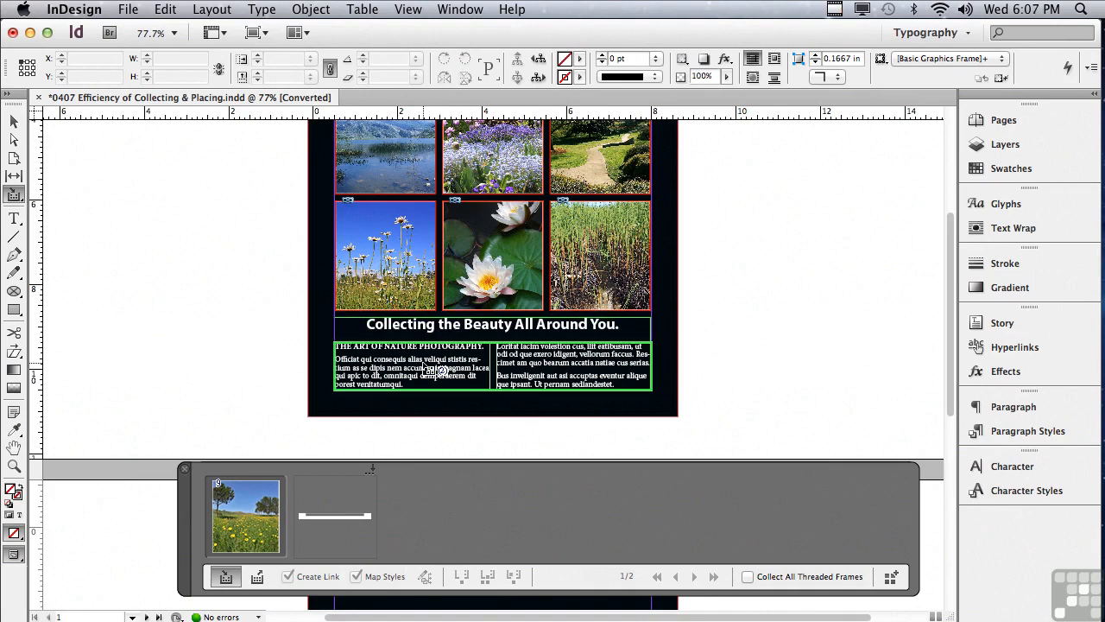
pyautogui.click(430, 369)
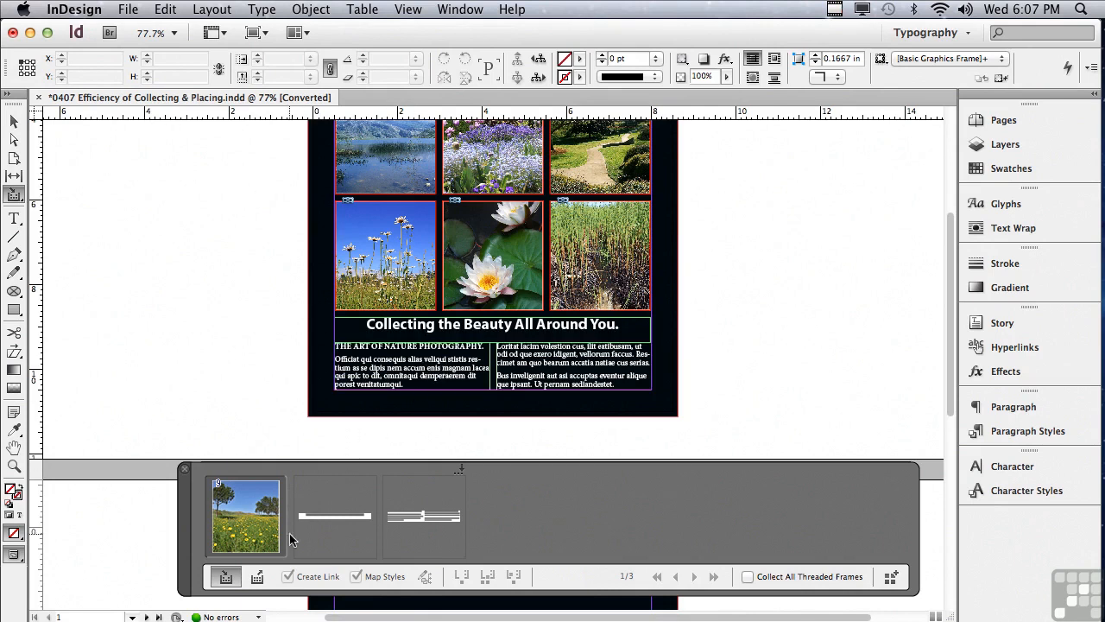
# - Switch to the Content Placer tool with the headline as the next item to place, and review the Original Styles paragraph styles
pyautogui.click(257, 578)
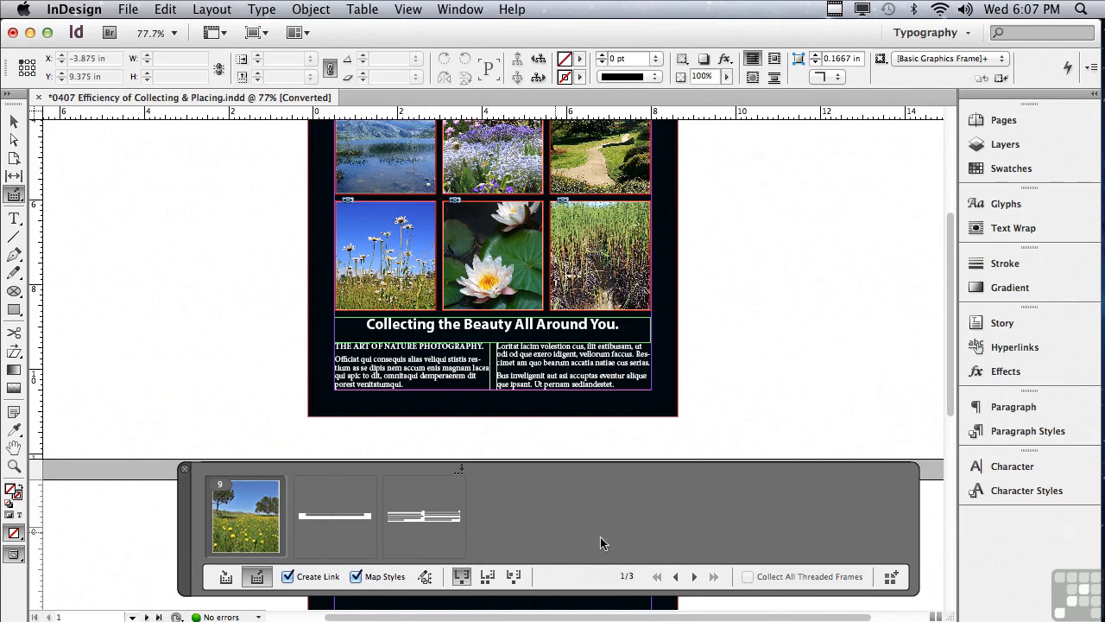
pyautogui.click(693, 577)
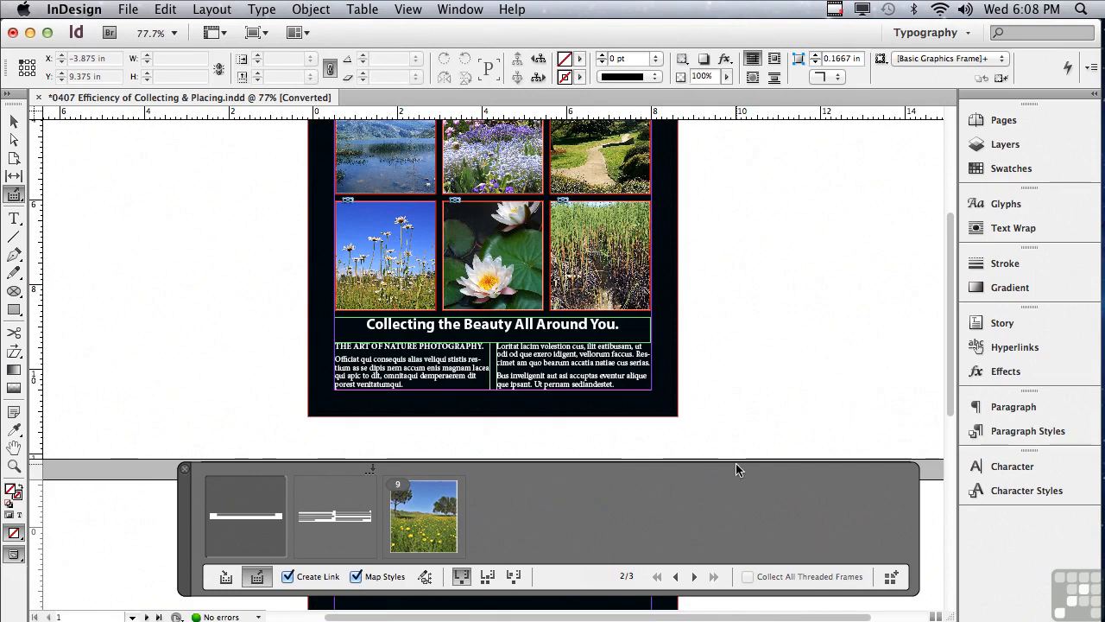
pyautogui.click(1020, 432)
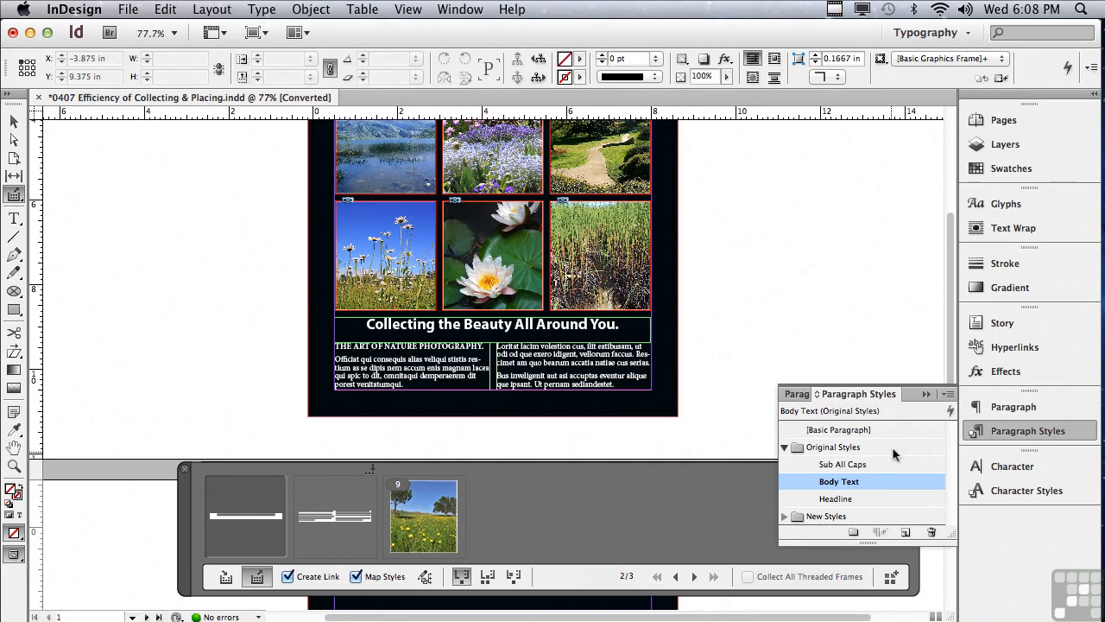
pyautogui.click(925, 394)
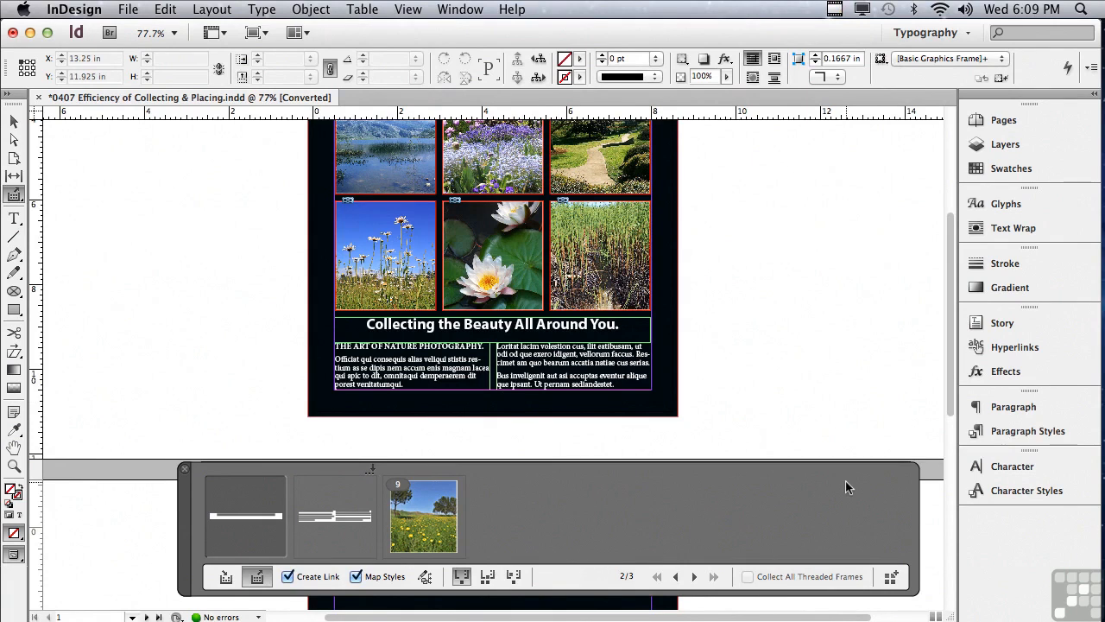
# - Create a custom paragraph style mapping from Original Styles:Sub All Caps to New Styles:Sub Bold
pyautogui.click(426, 577)
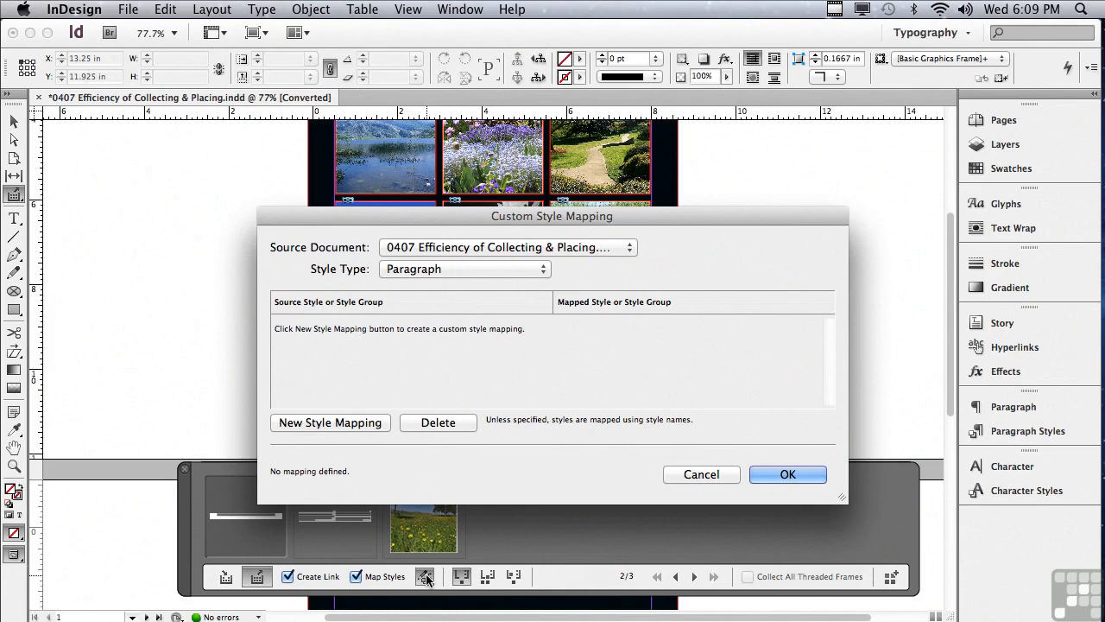
pyautogui.click(341, 426)
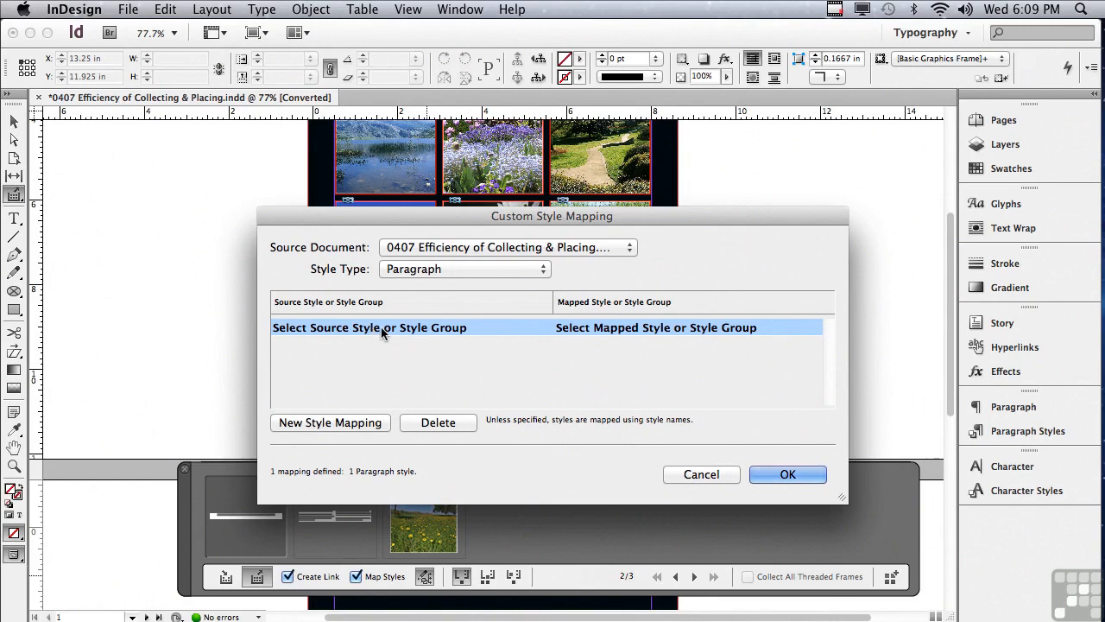
pyautogui.click(383, 332)
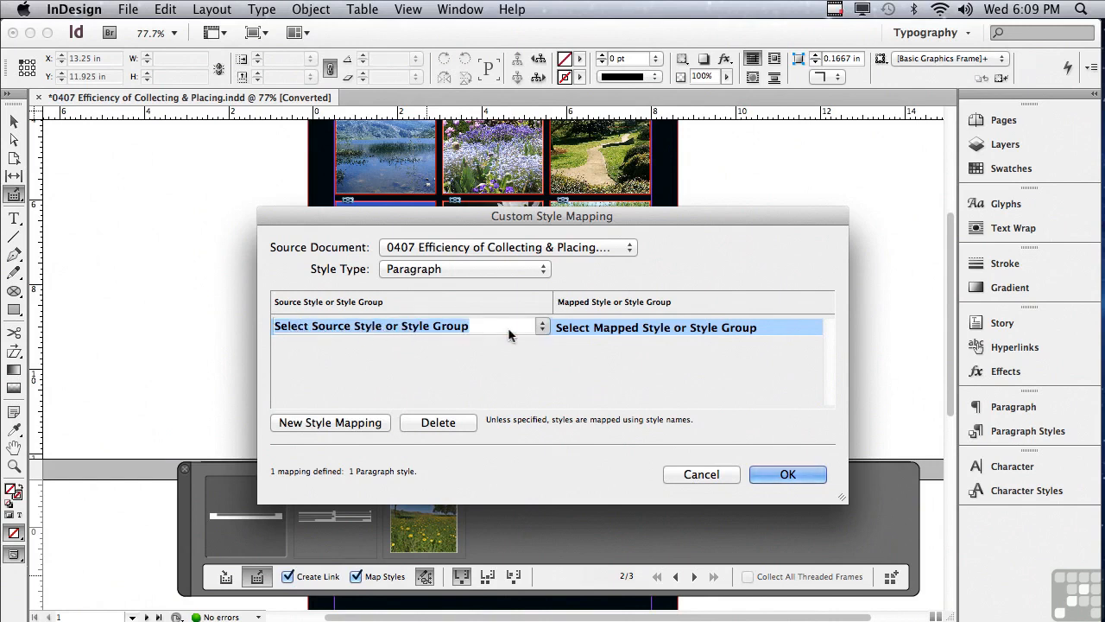
pyautogui.click(542, 327)
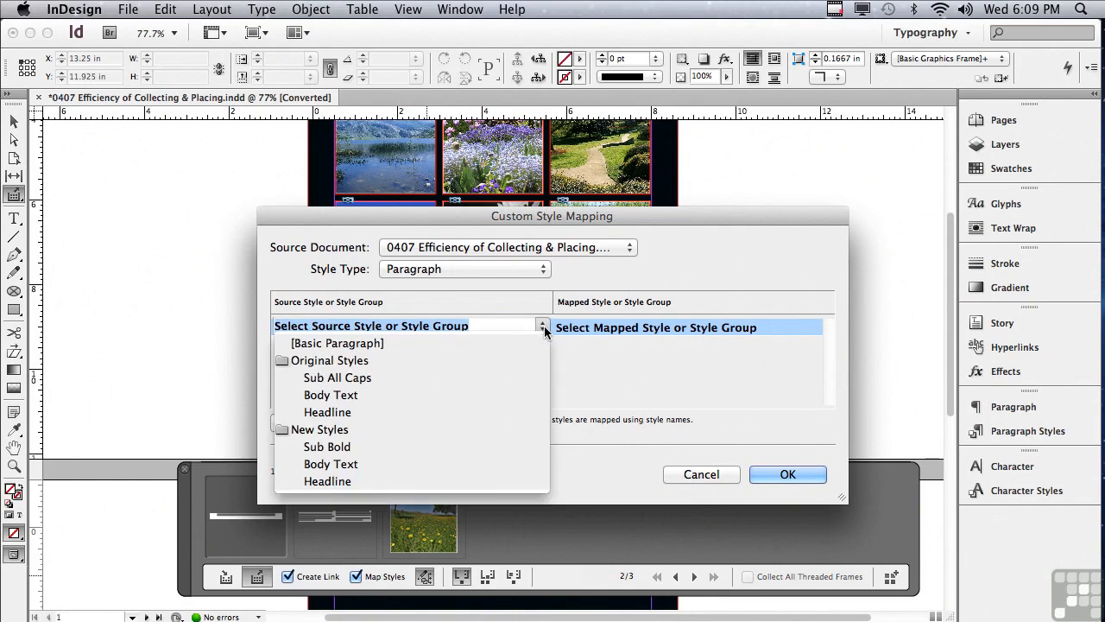
pyautogui.click(510, 377)
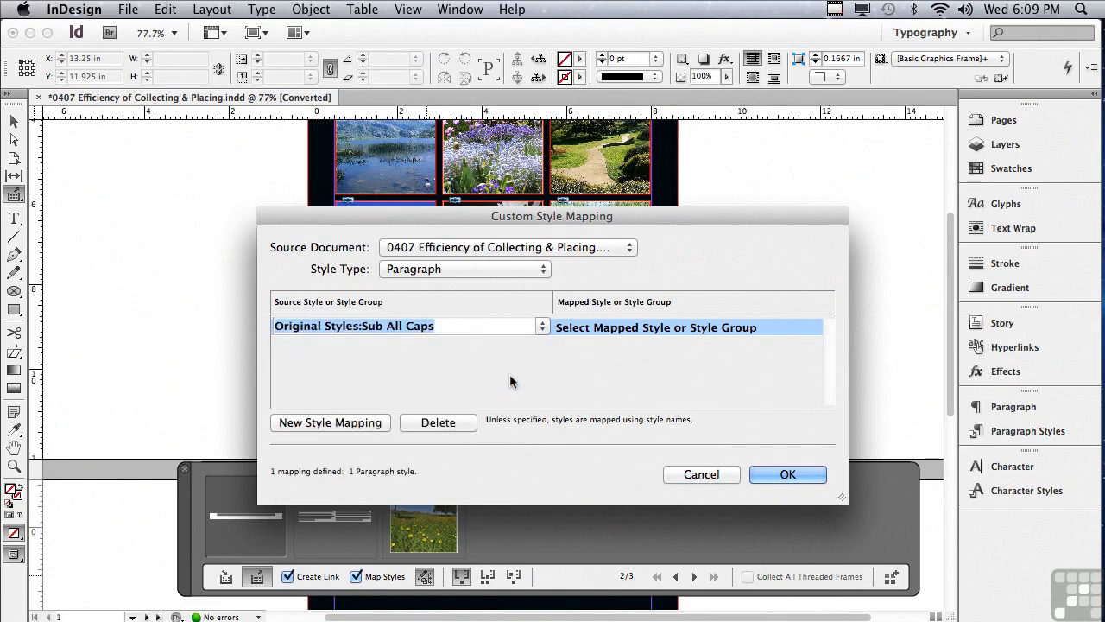
pyautogui.click(633, 329)
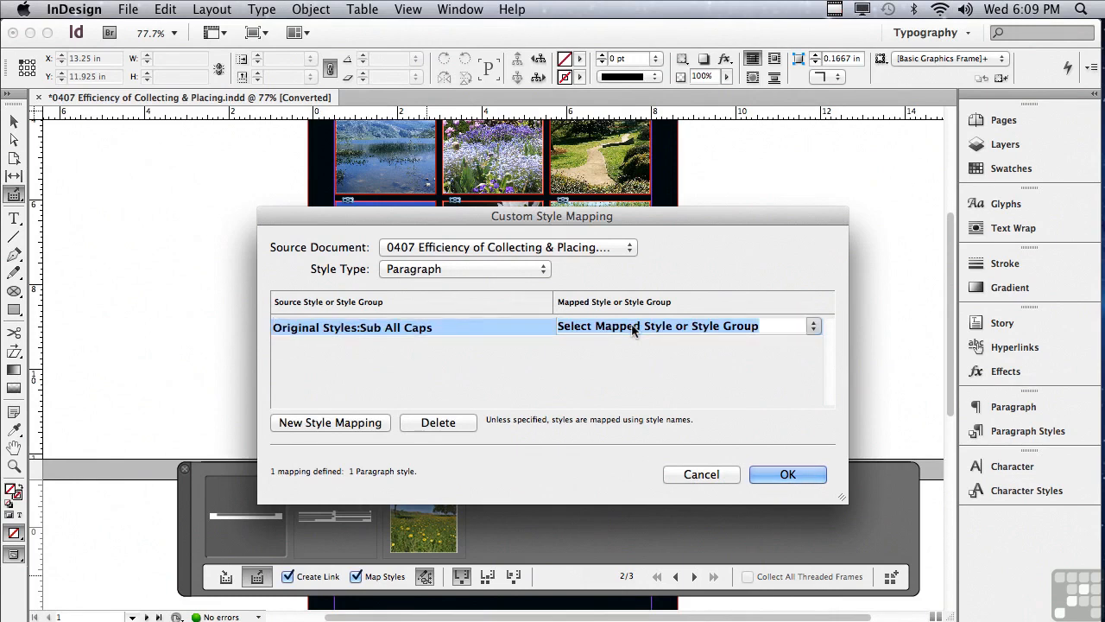
pyautogui.click(813, 326)
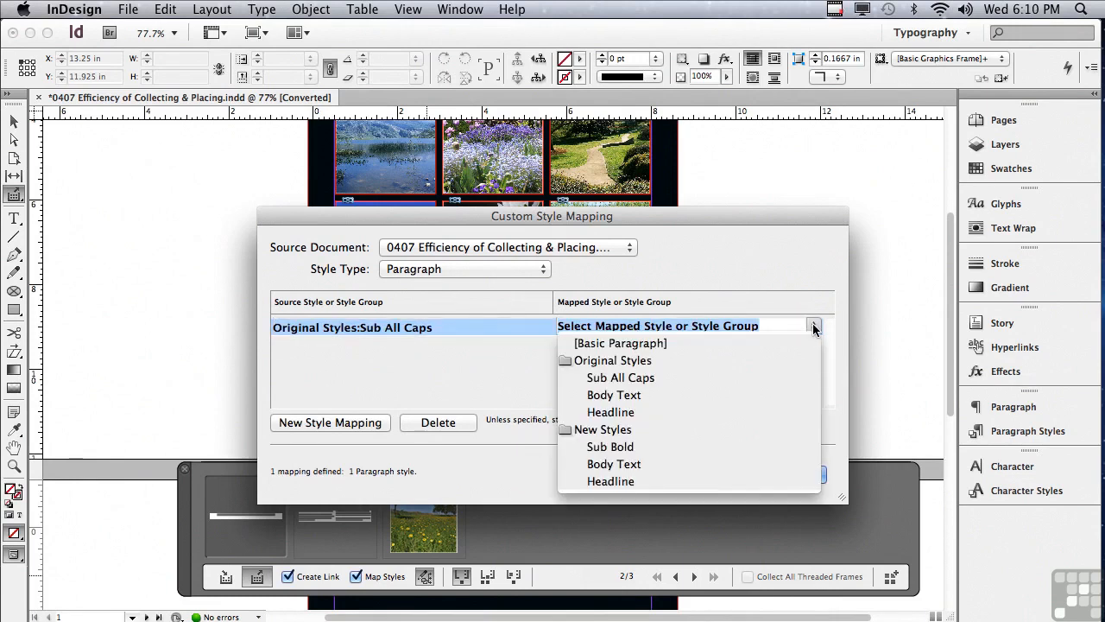
pyautogui.click(746, 451)
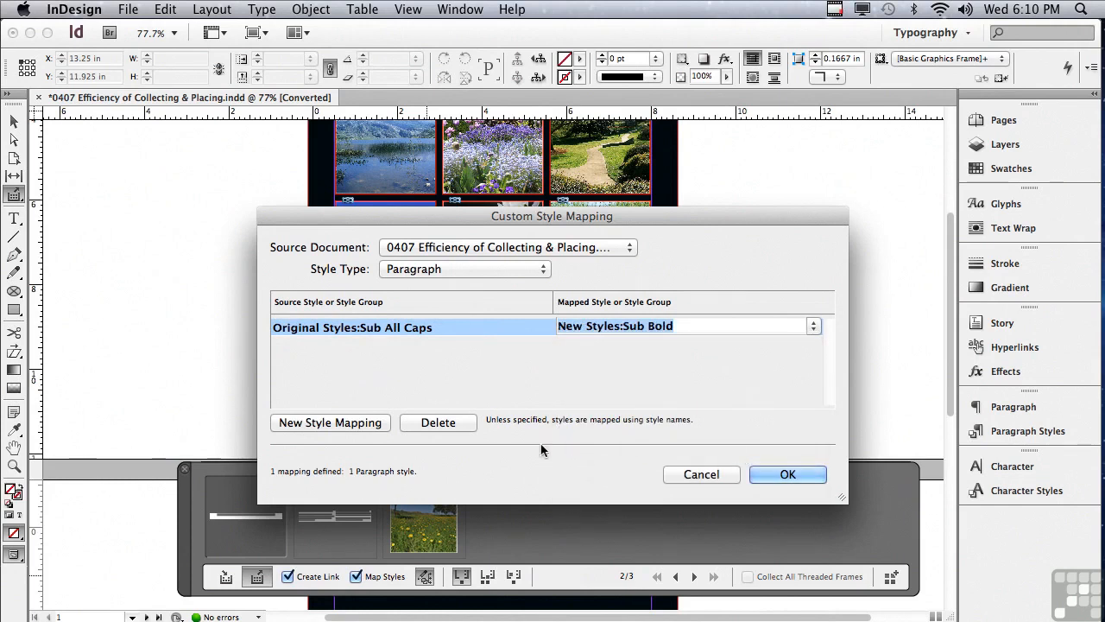
# - Add a second mapping from the whole Original Styles group to the New Styles group and accept the custom style mappings
pyautogui.click(343, 423)
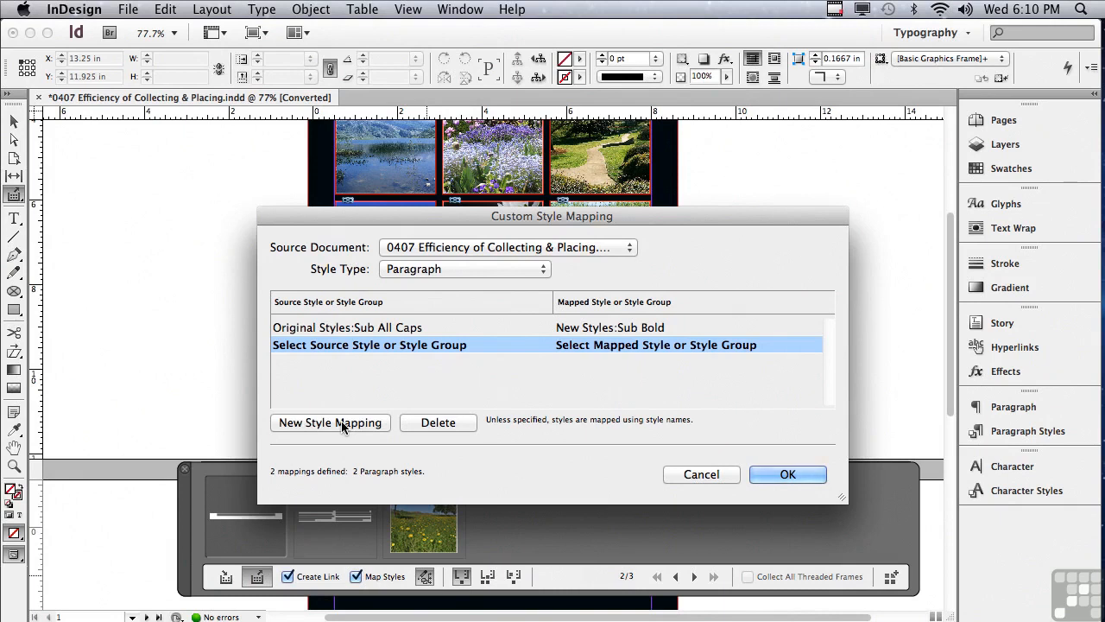
pyautogui.click(380, 348)
pyautogui.click(536, 343)
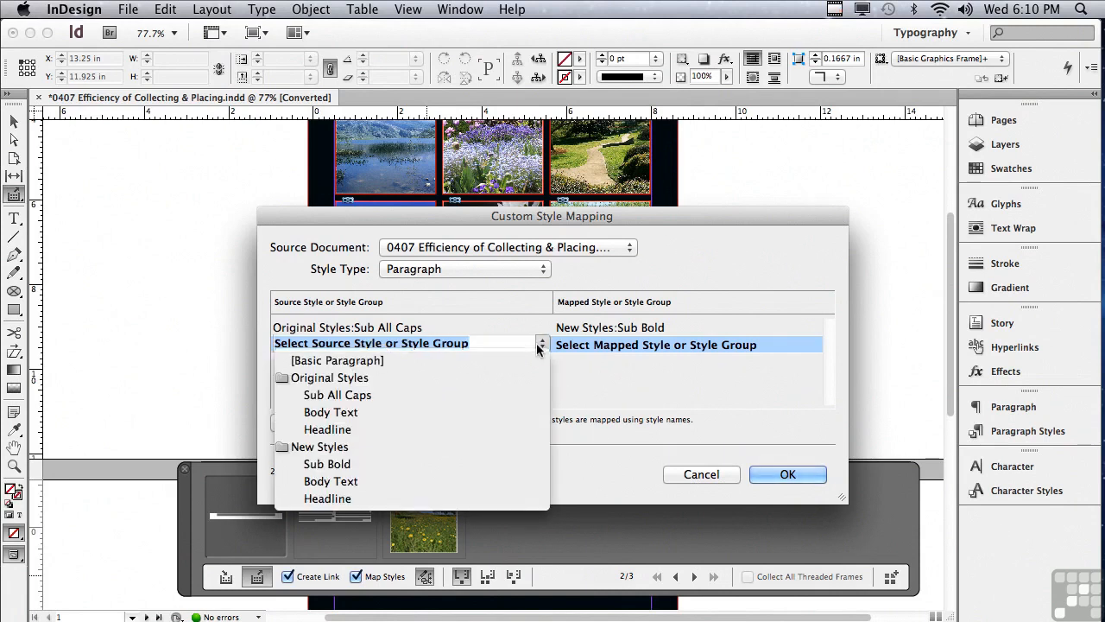
pyautogui.click(504, 381)
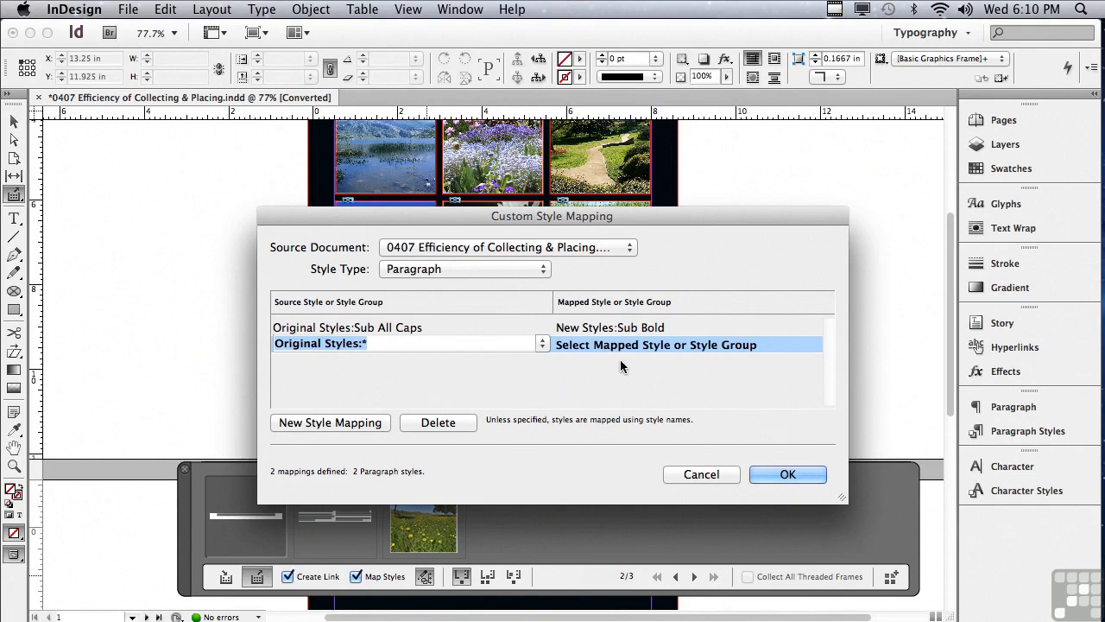
pyautogui.click(641, 344)
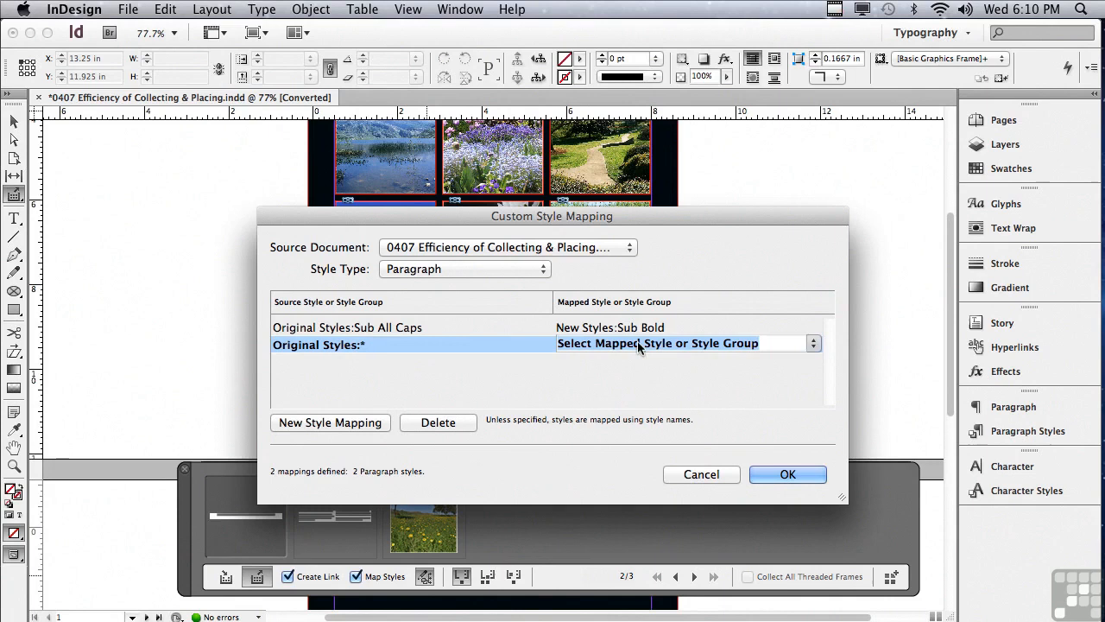
pyautogui.click(812, 342)
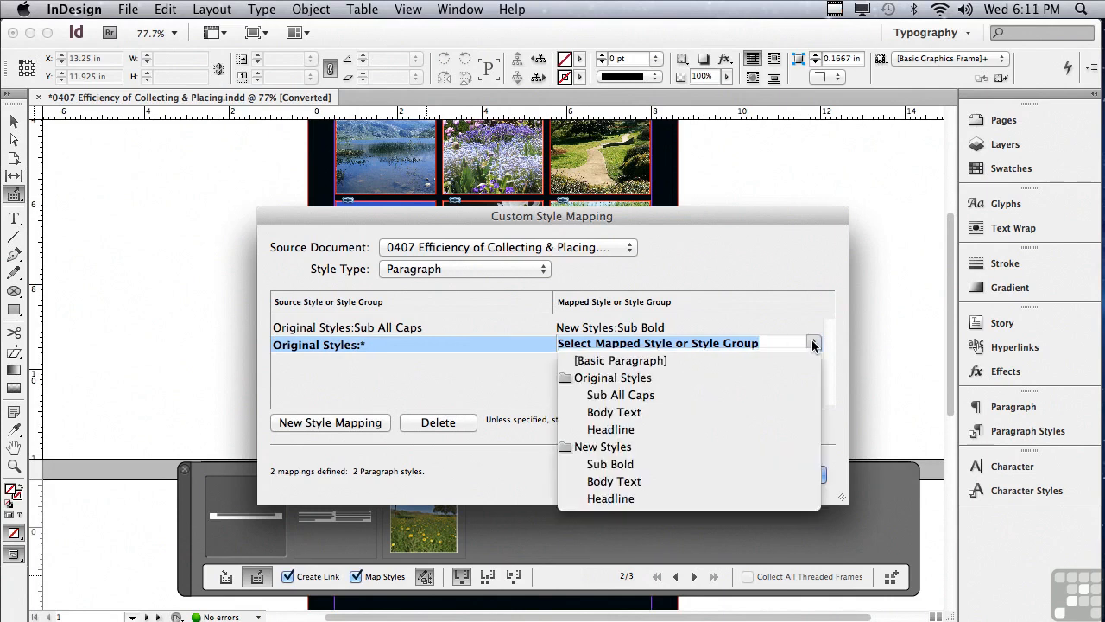
pyautogui.click(741, 442)
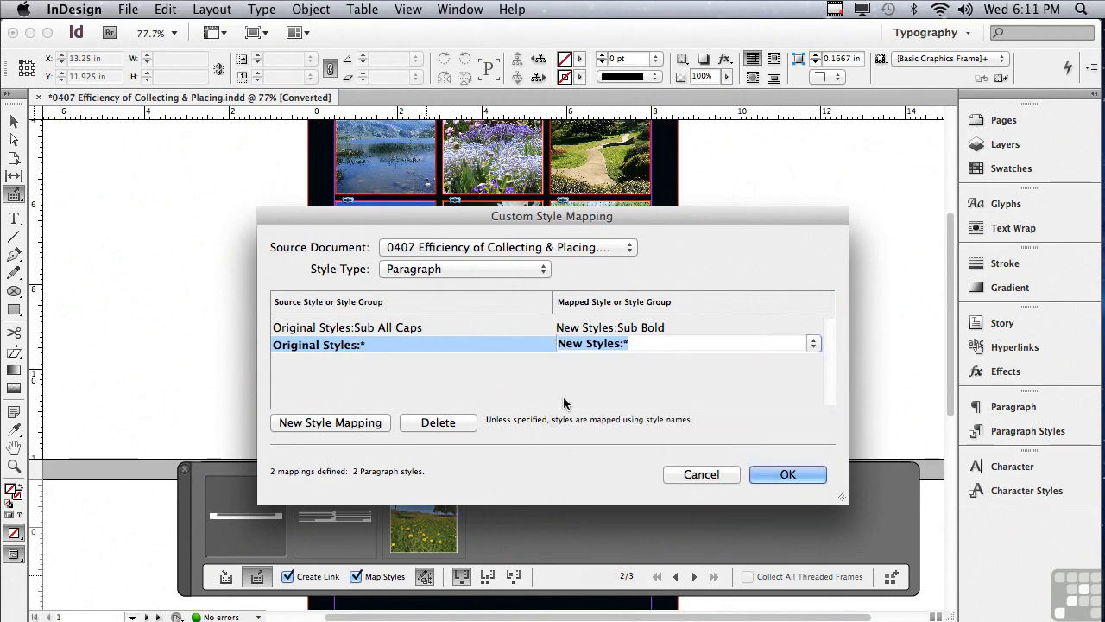
pyautogui.moveTo(470, 214); pyautogui.dragTo(462, 353)
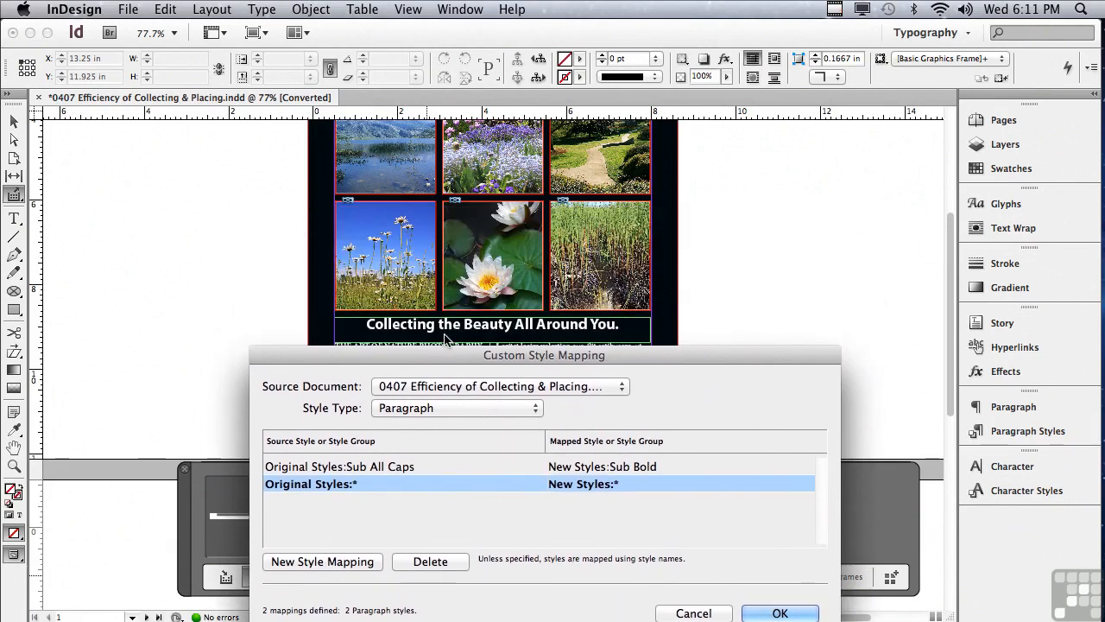
pyautogui.moveTo(556, 355); pyautogui.dragTo(571, 259)
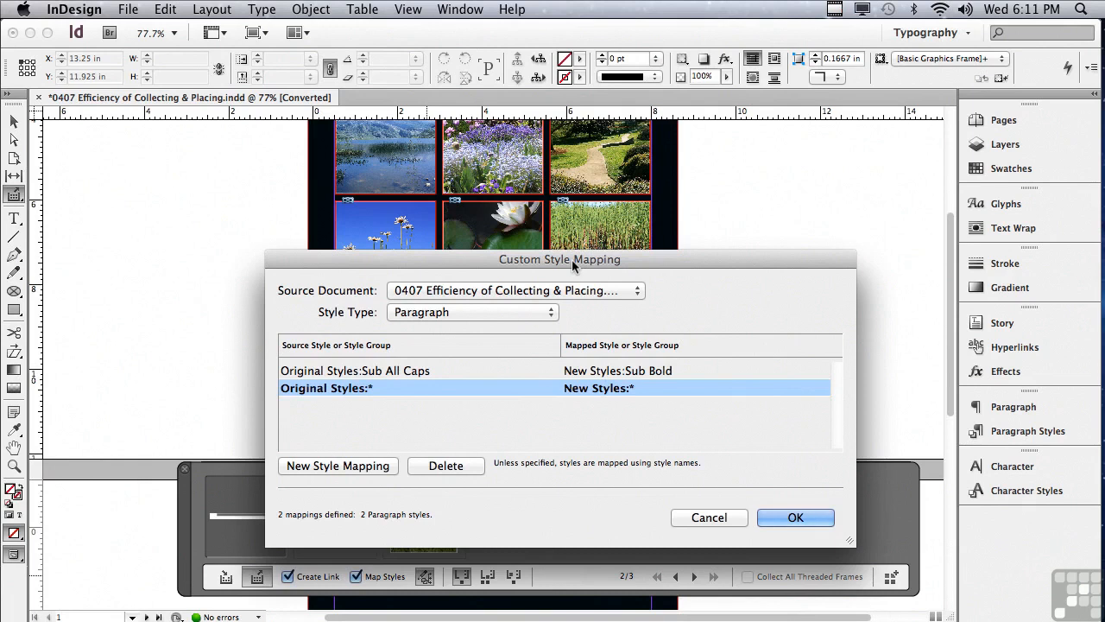
pyautogui.click(795, 518)
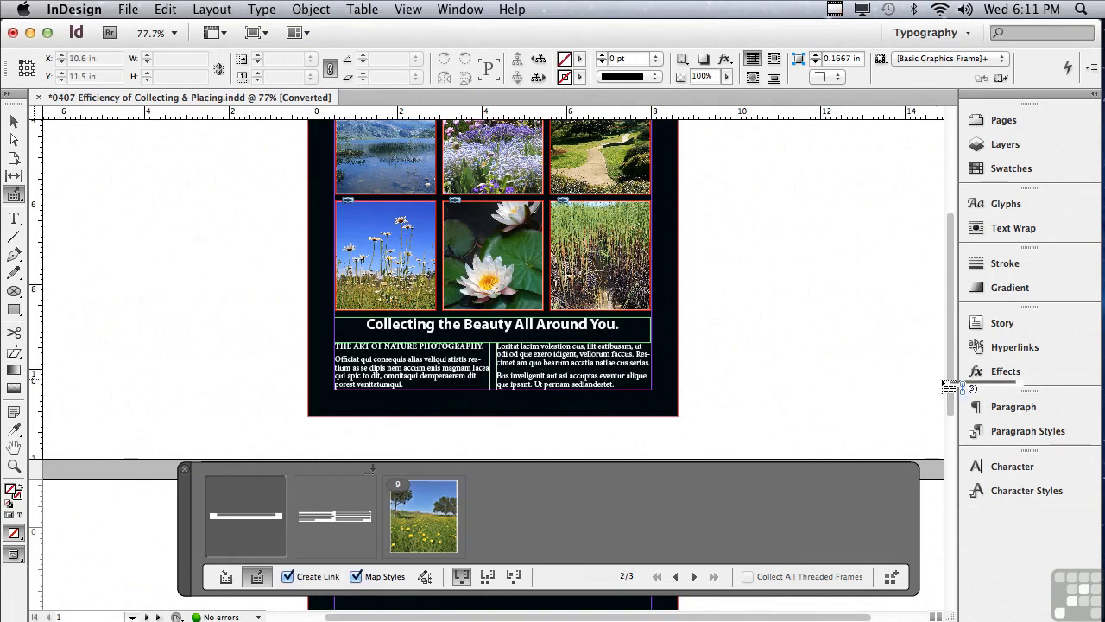
# - Place the collected headline at the upper-left margin corner of page 2
pyautogui.moveTo(947, 385); pyautogui.dragTo(948, 486)
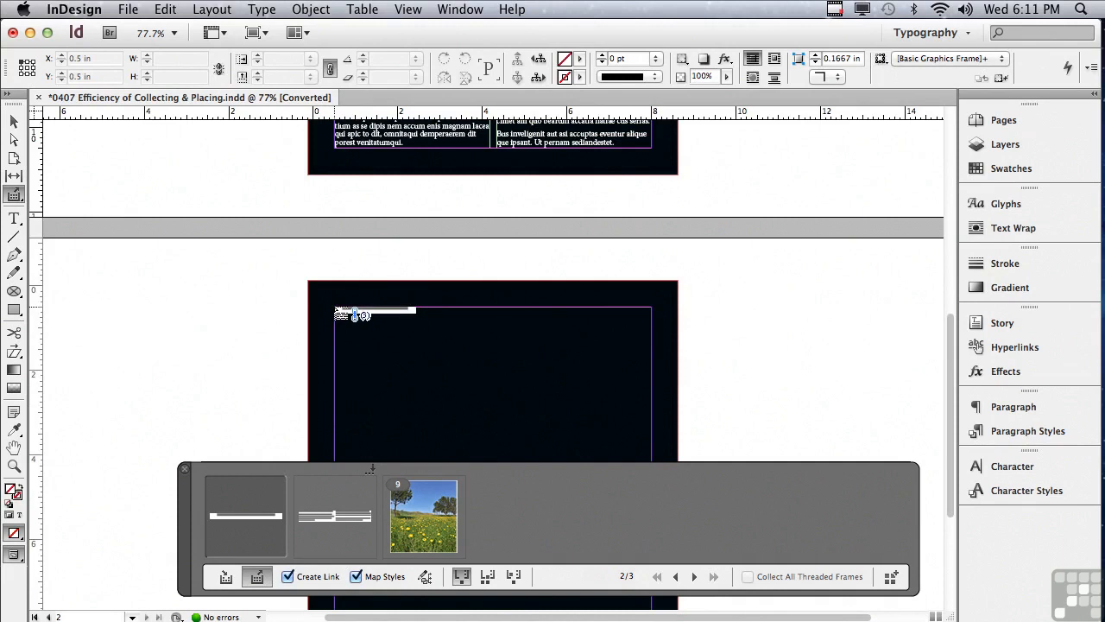
pyautogui.click(336, 308)
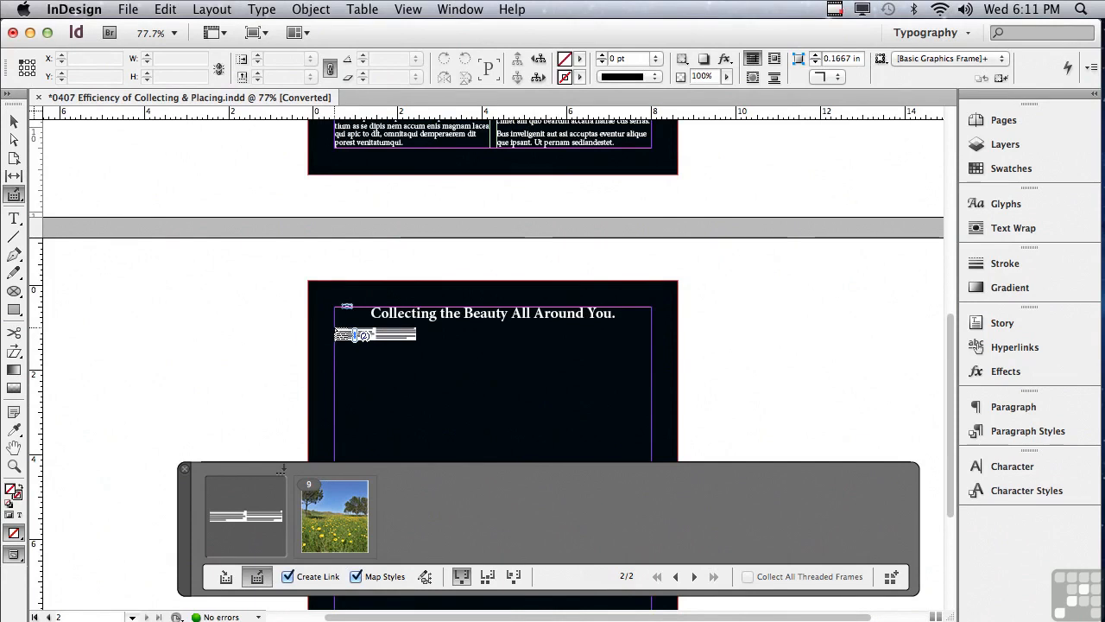
# - Place the collected two-column body text under the page 2 headline and the collected set of photos directly below it
pyautogui.click(336, 329)
pyautogui.moveTo(338, 333); pyautogui.dragTo(343, 390)
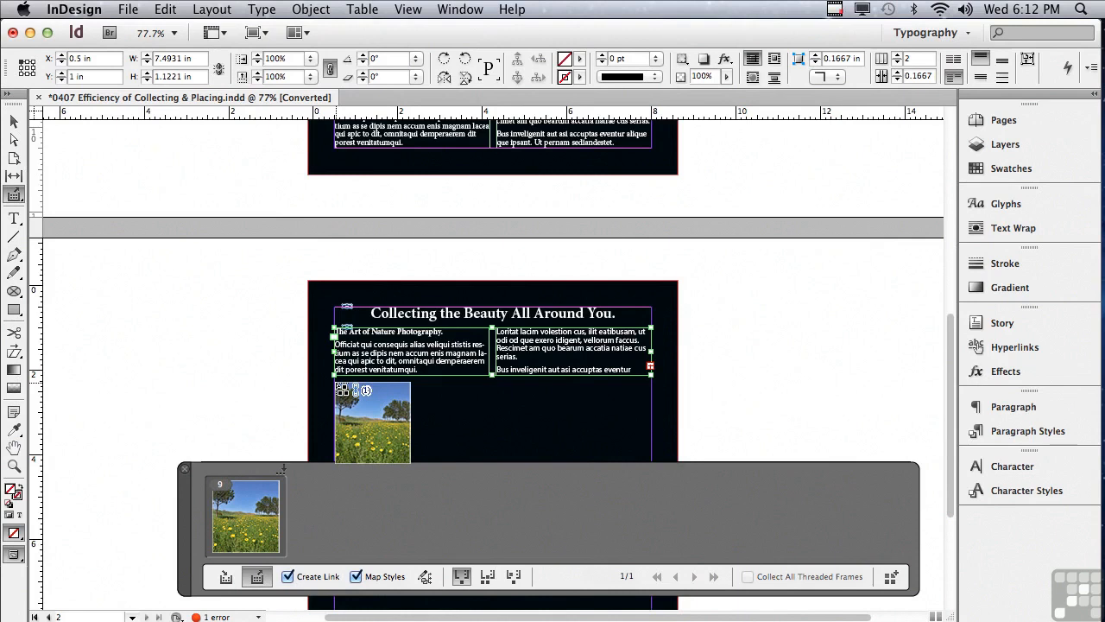
pyautogui.click(335, 384)
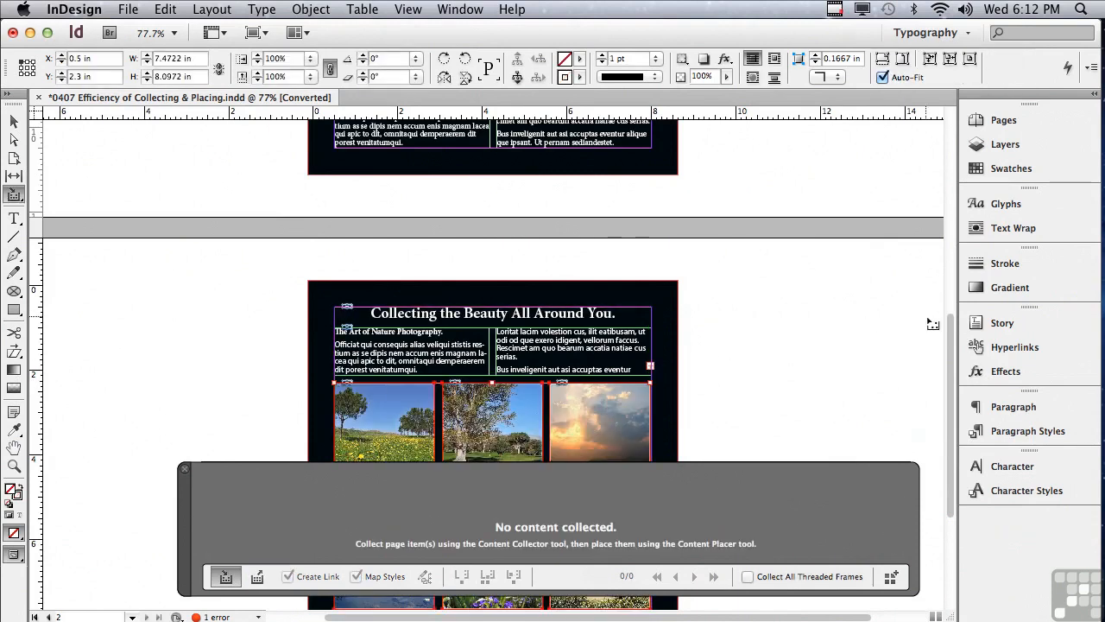
# - Collect the daisy, water lily and reed photos from the last photo row on page 1
pyautogui.scroll(-1, 950, 328)
pyautogui.moveTo(949, 328); pyautogui.dragTo(917, 302)
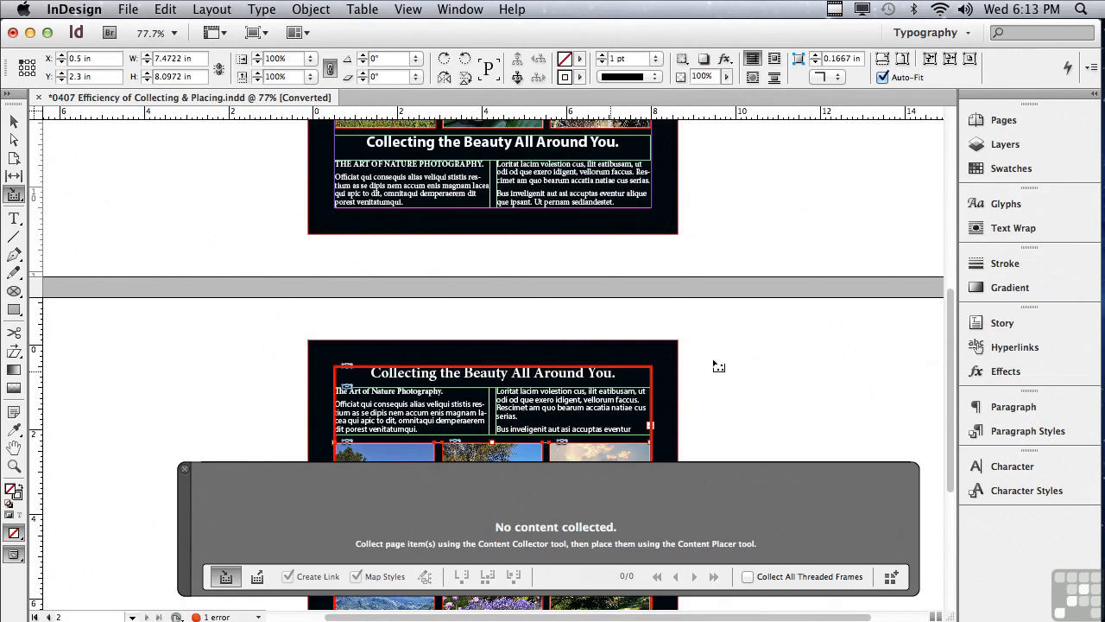
pyautogui.moveTo(949, 313); pyautogui.dragTo(943, 220)
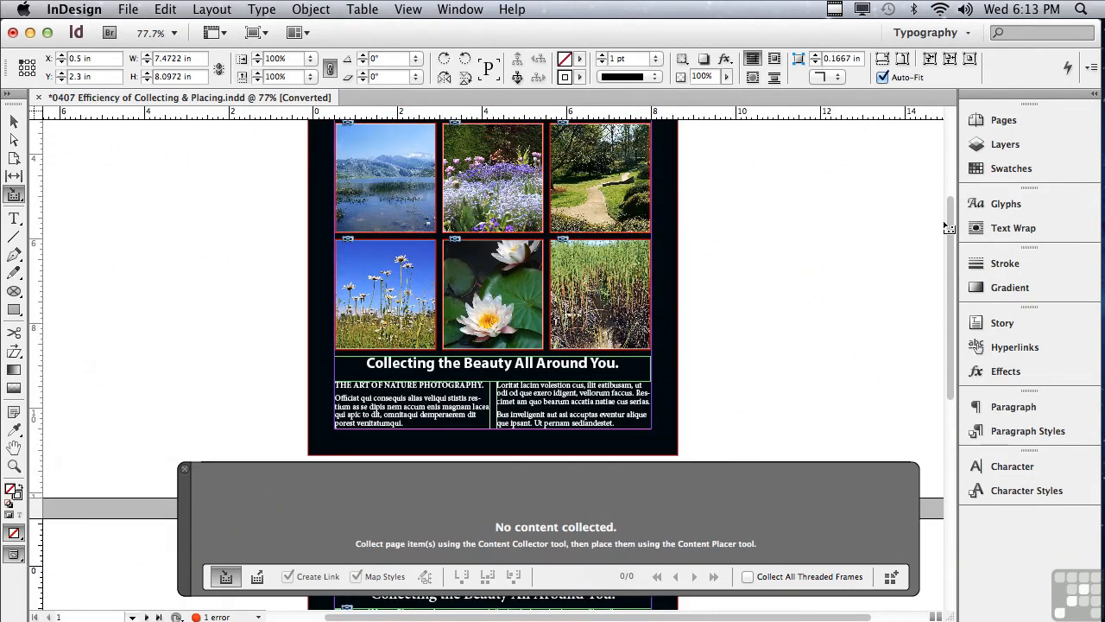
pyautogui.click(388, 290)
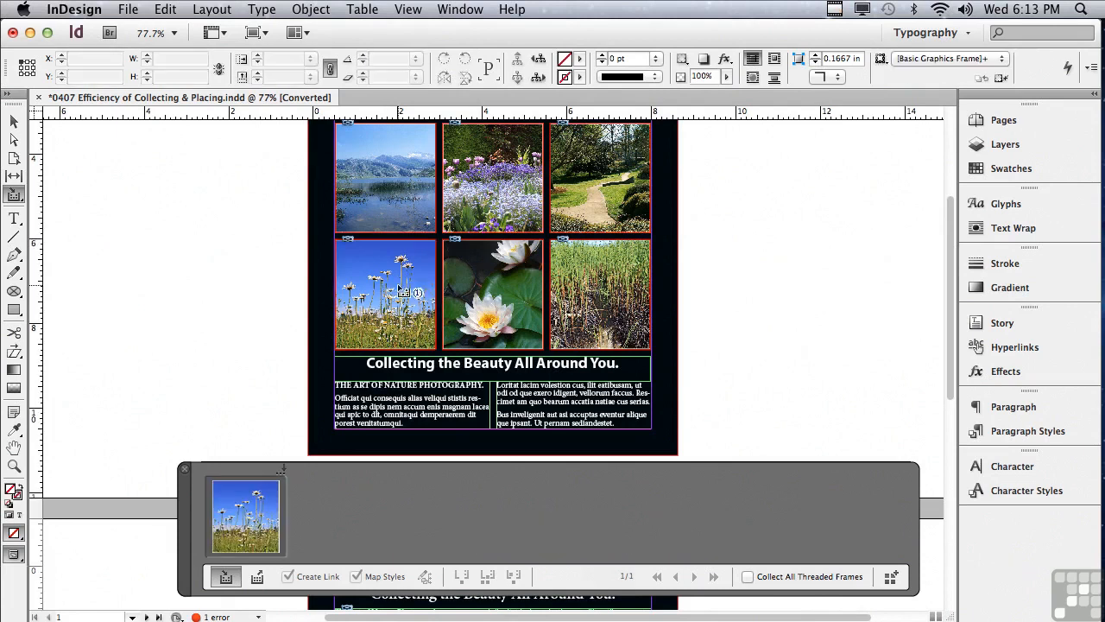
pyautogui.click(476, 293)
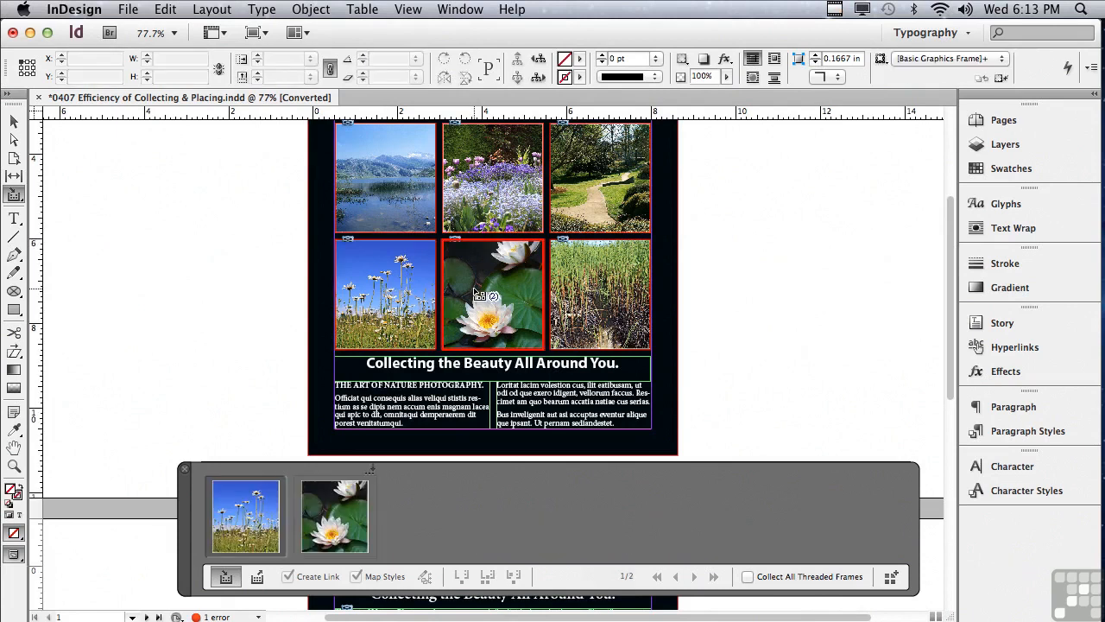
pyautogui.click(579, 293)
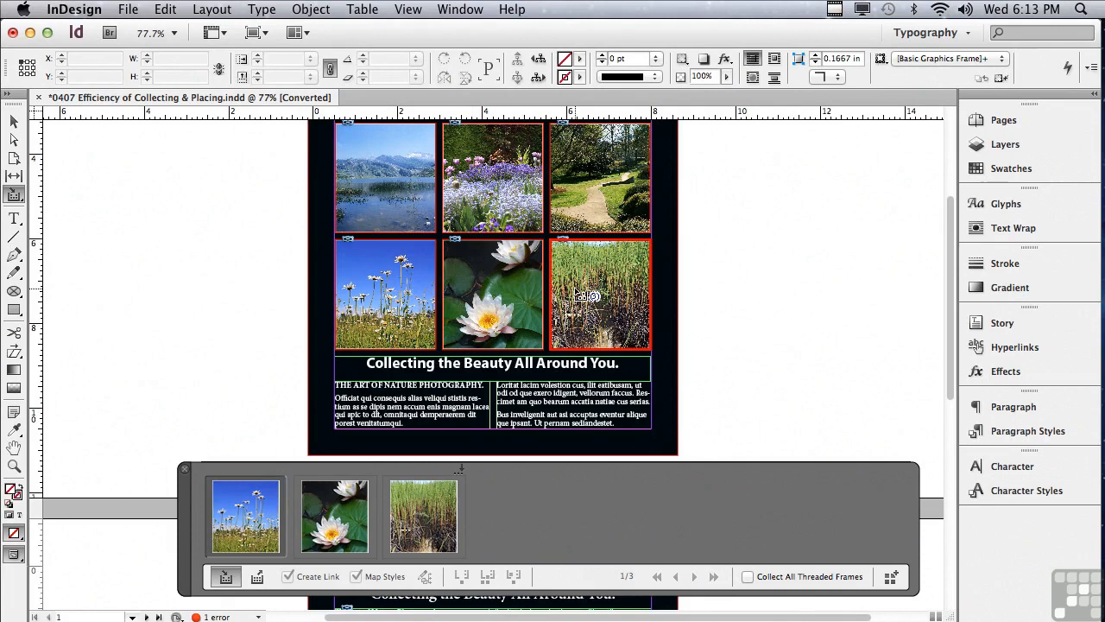
# - Place the daisy photo on the pasteboard left of page 1, removing it from the conveyor and loading the next item
pyautogui.click(258, 578)
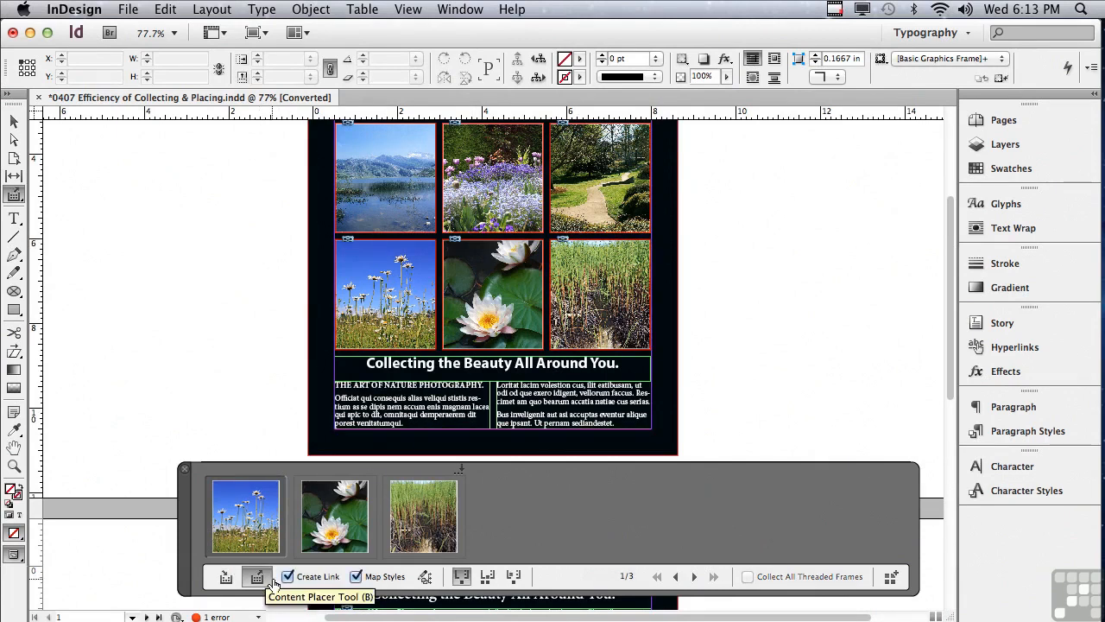
pyautogui.click(460, 576)
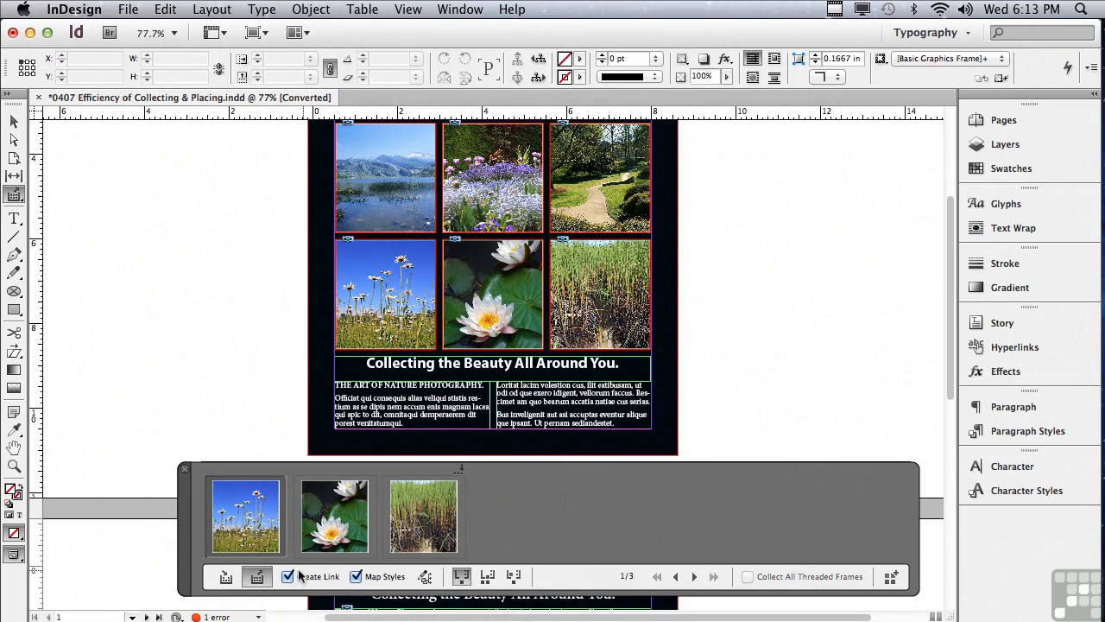
pyautogui.click(86, 185)
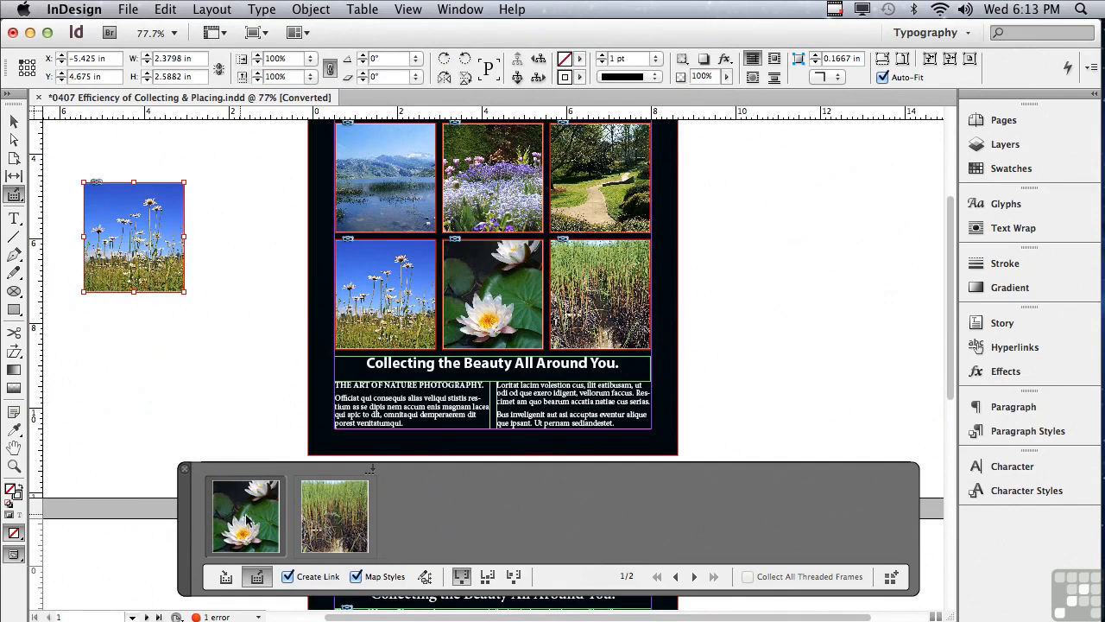
# - Place two copies of the water lily photo side by side below the pasteboard daisy photo, keeping the same item loaded
pyautogui.click(488, 577)
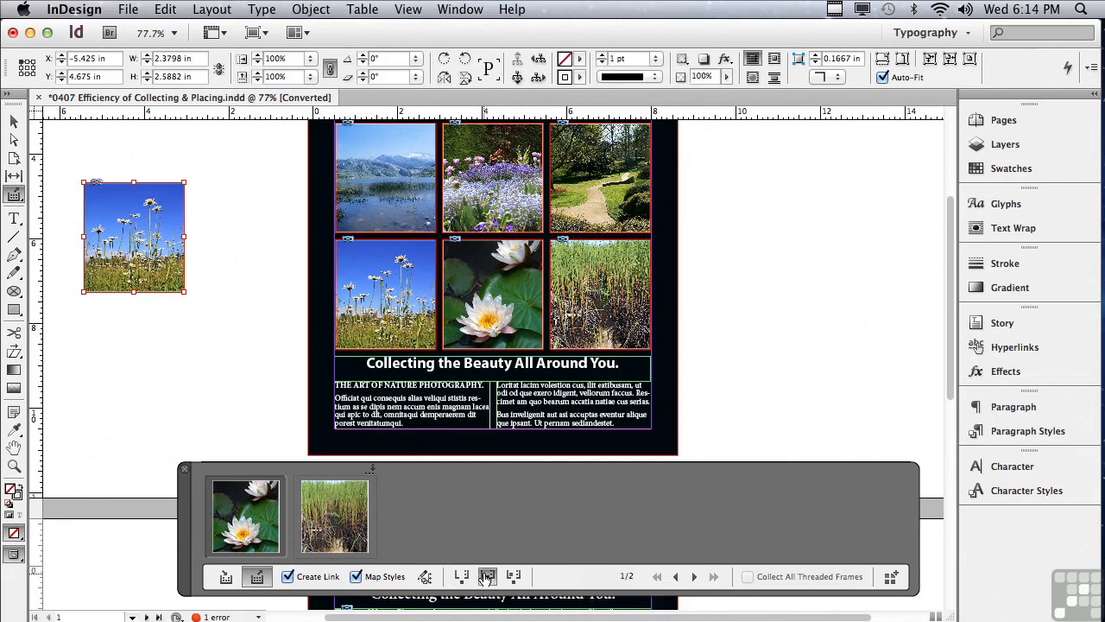
pyautogui.click(66, 347)
pyautogui.click(187, 347)
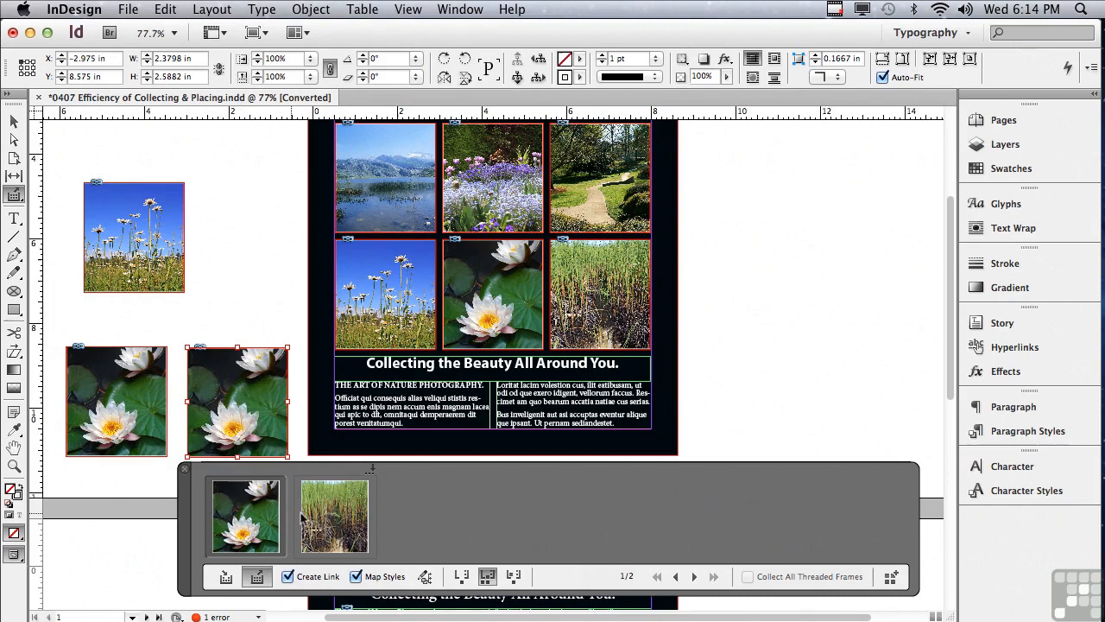
# - Place the water lily and reed photos side by side right of page 1, keeping each in the conveyor while loading the next
pyautogui.click(513, 577)
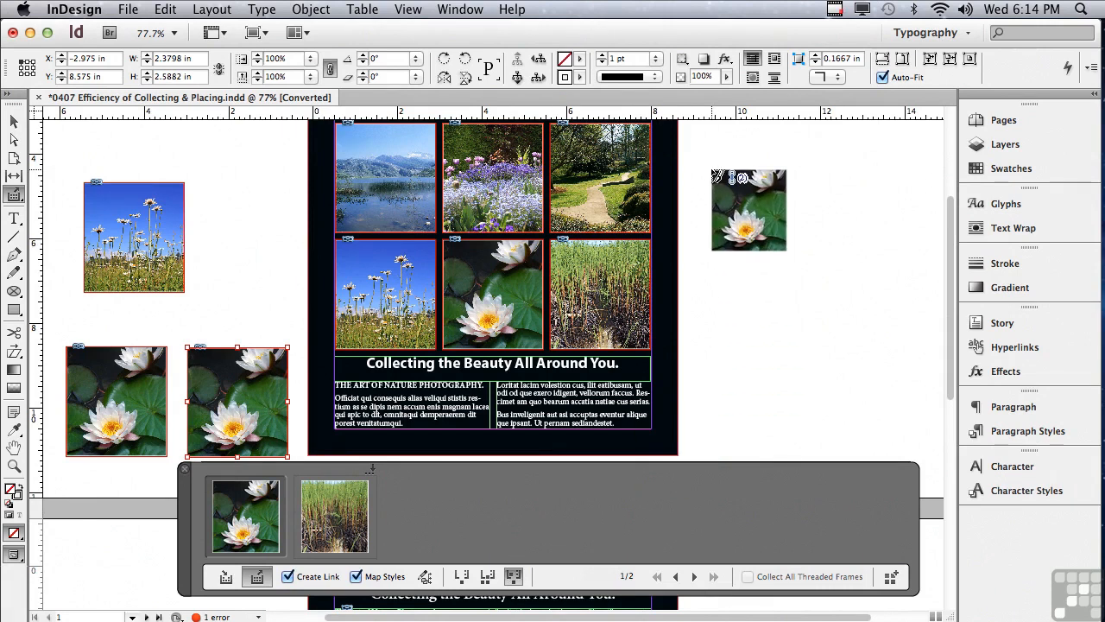
pyautogui.click(714, 172)
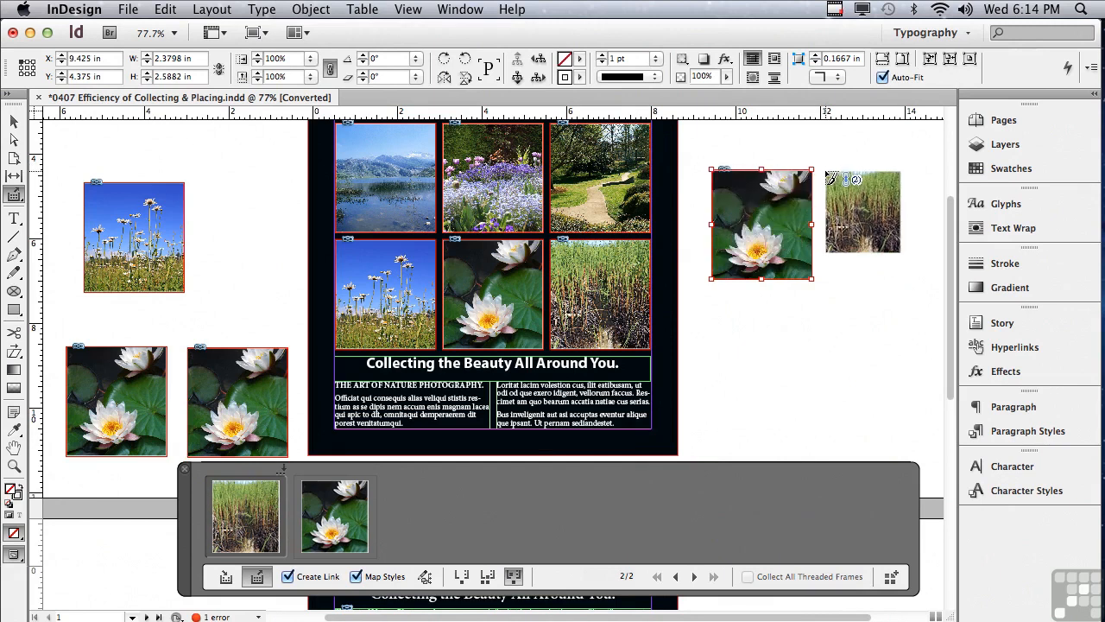
pyautogui.click(826, 172)
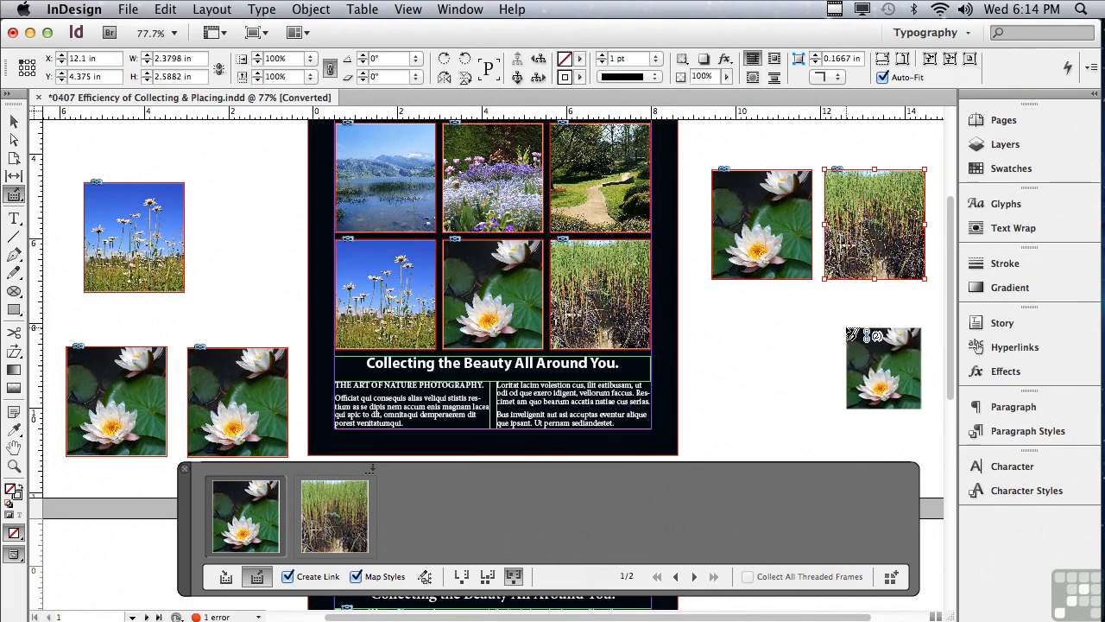
# - Examine the Load Conveyor choices for Selection, Pages and All Pages Including Pasteboard Objects, then cancel without loading anything
pyautogui.click(890, 579)
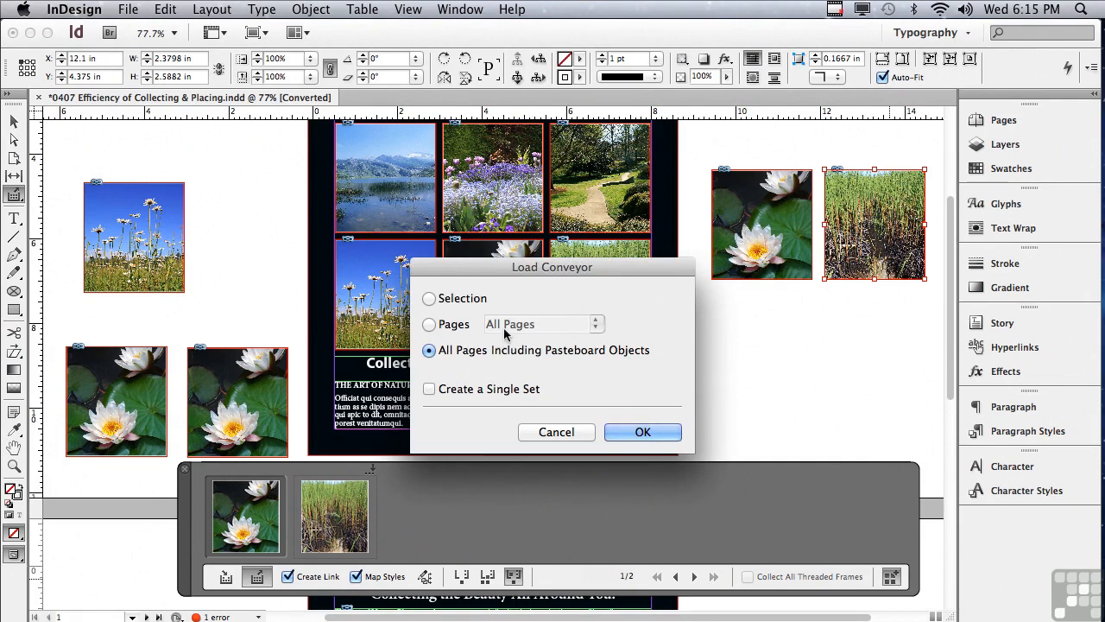
pyautogui.click(429, 299)
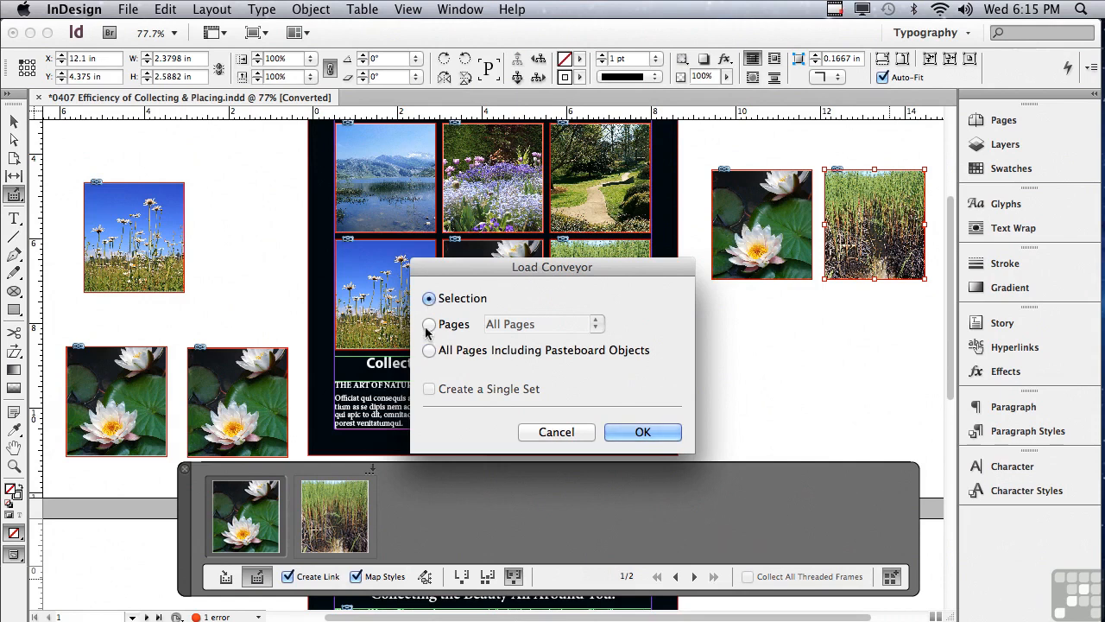
pyautogui.click(429, 325)
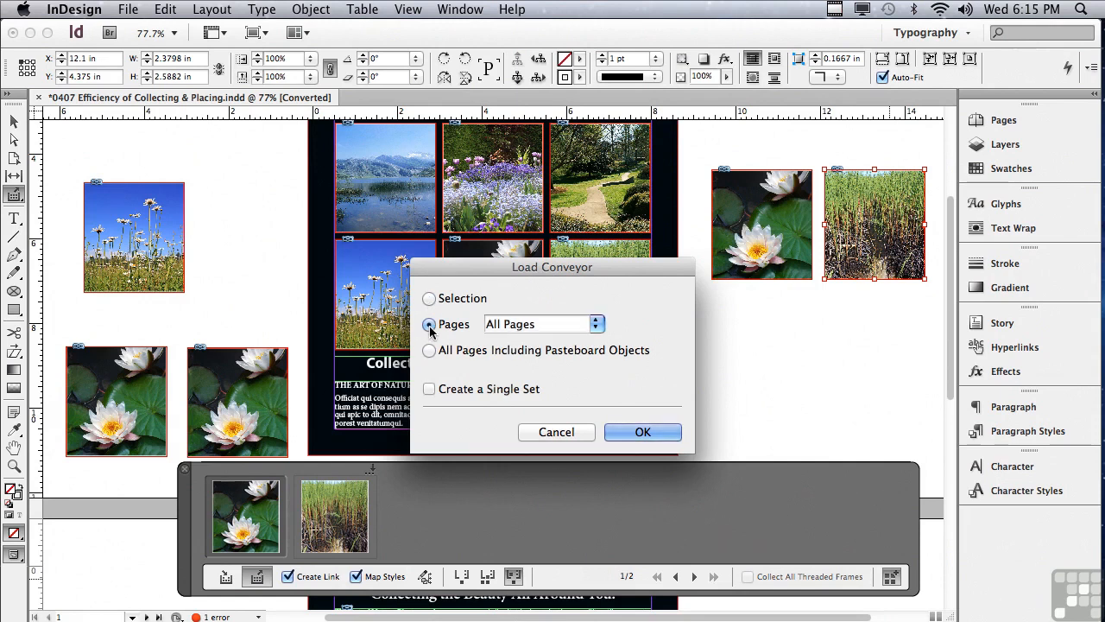
pyautogui.click(596, 325)
pyautogui.click(596, 325)
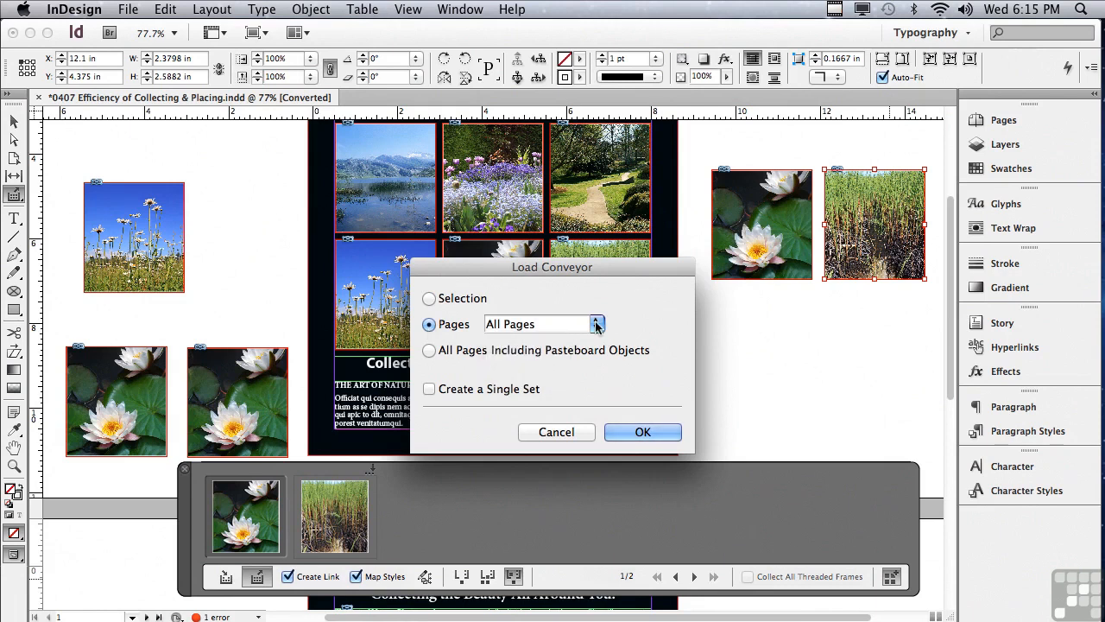
pyautogui.click(431, 352)
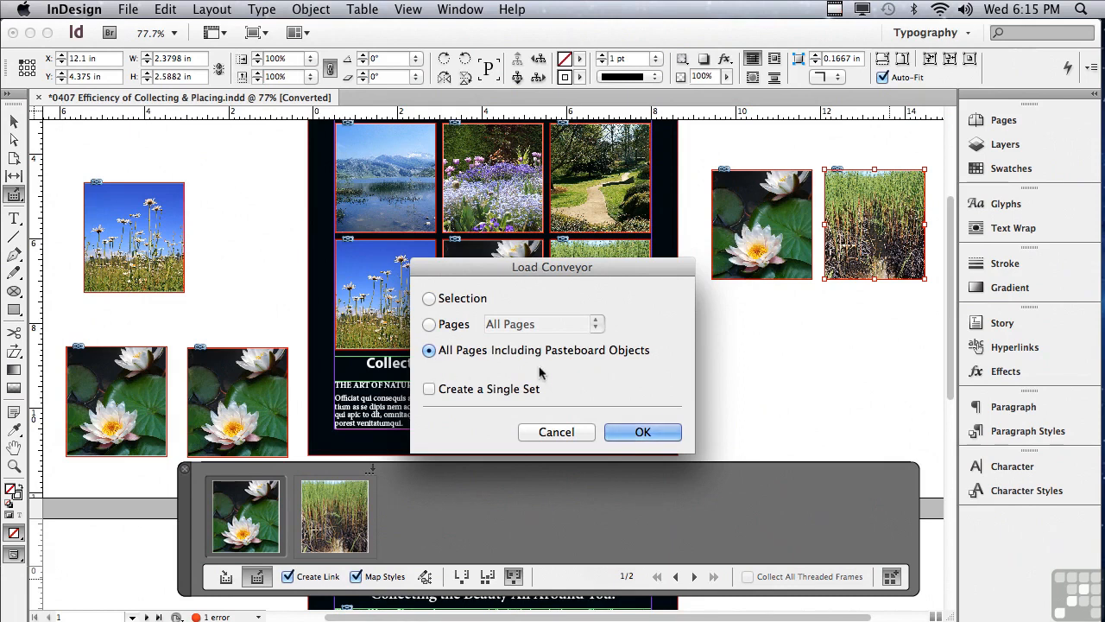
pyautogui.click(429, 298)
pyautogui.click(555, 433)
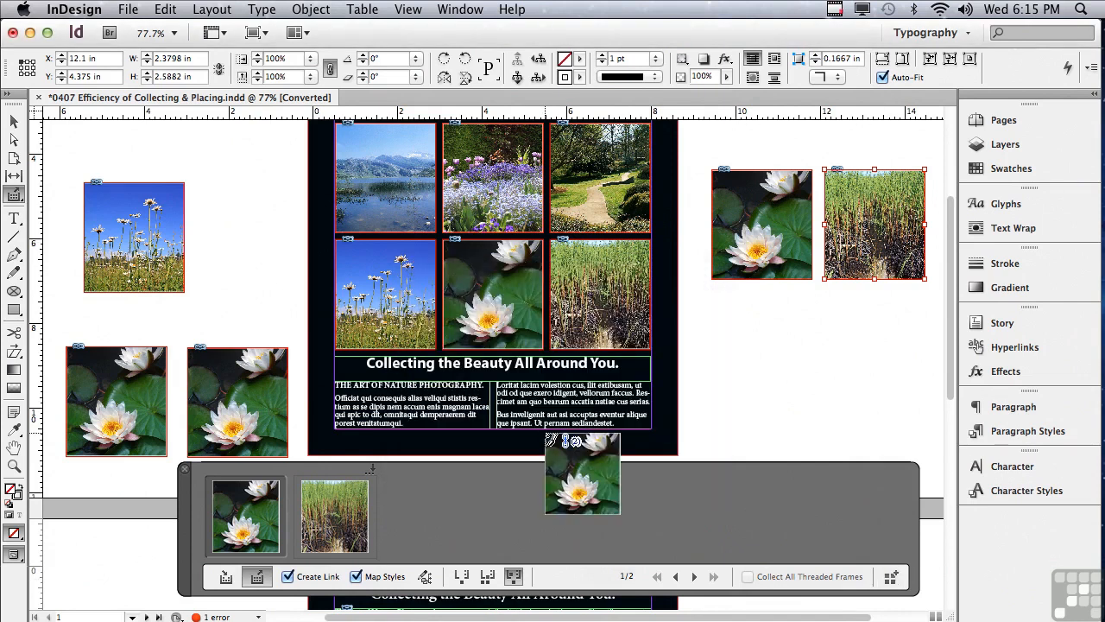
# - Replace the word "You" with "Us" in the page 1 headline
pyautogui.click(10, 222)
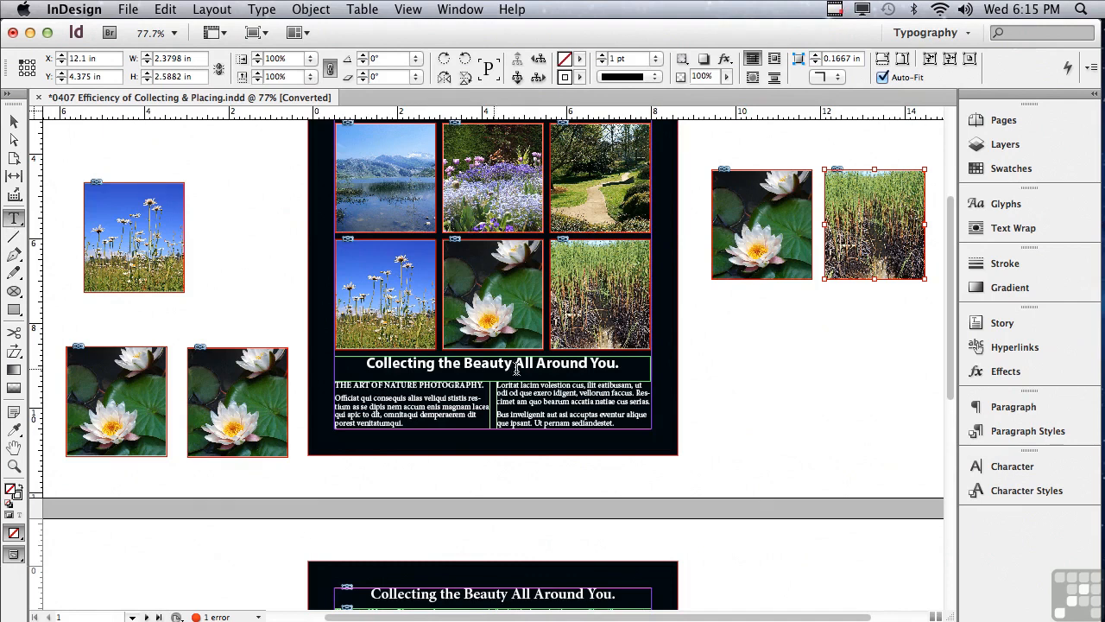
pyautogui.click(593, 362)
pyautogui.moveTo(593, 363); pyautogui.dragTo(616, 364)
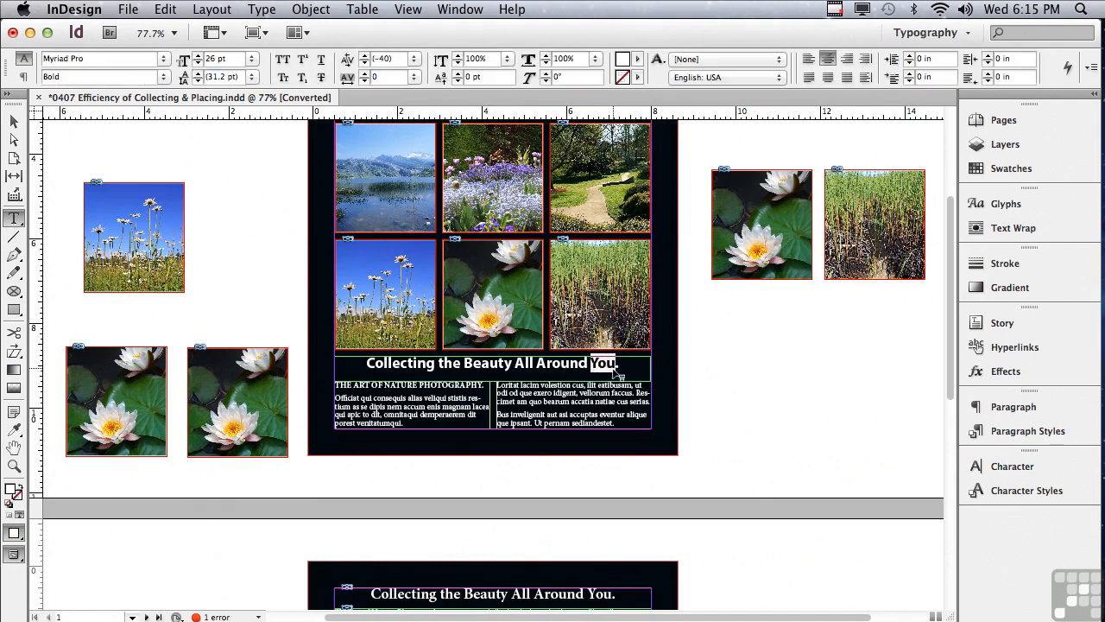
pyautogui.write('Us')
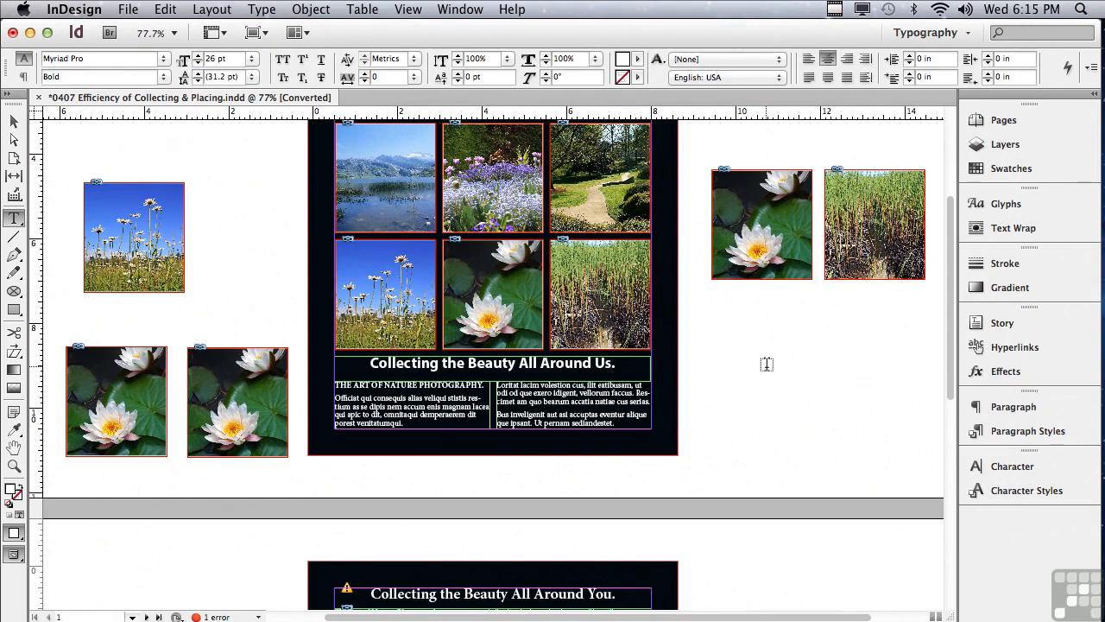
# - Update the out-of-date link of the page 2 headline to match the page 1 text, and compare both headlines
pyautogui.scroll(-1, 950, 332)
pyautogui.moveTo(950, 331); pyautogui.dragTo(945, 478)
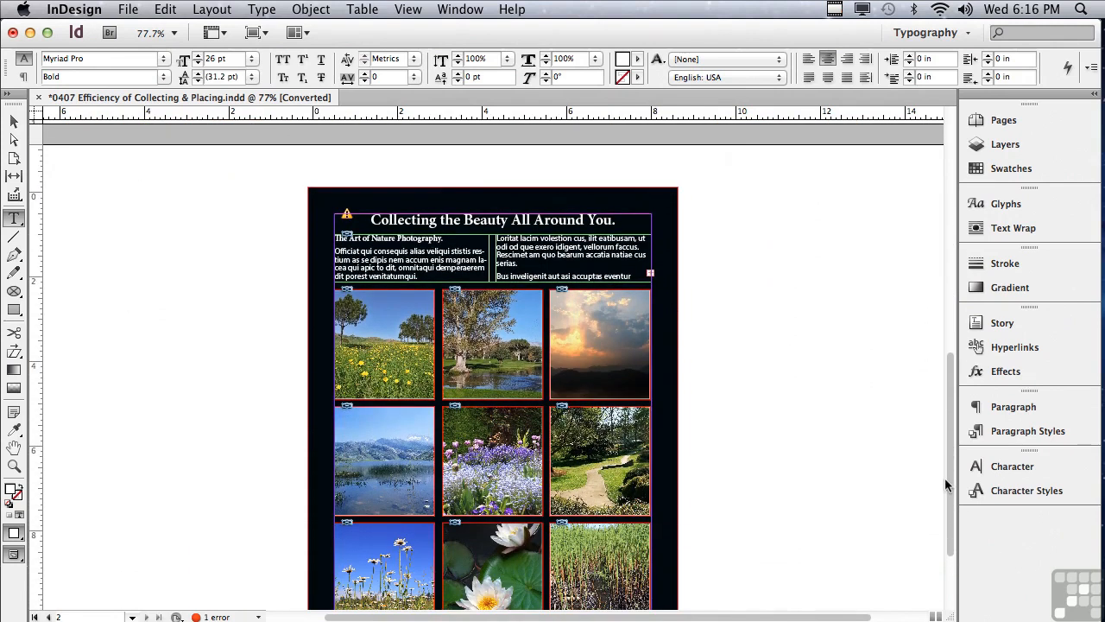
pyautogui.click(12, 123)
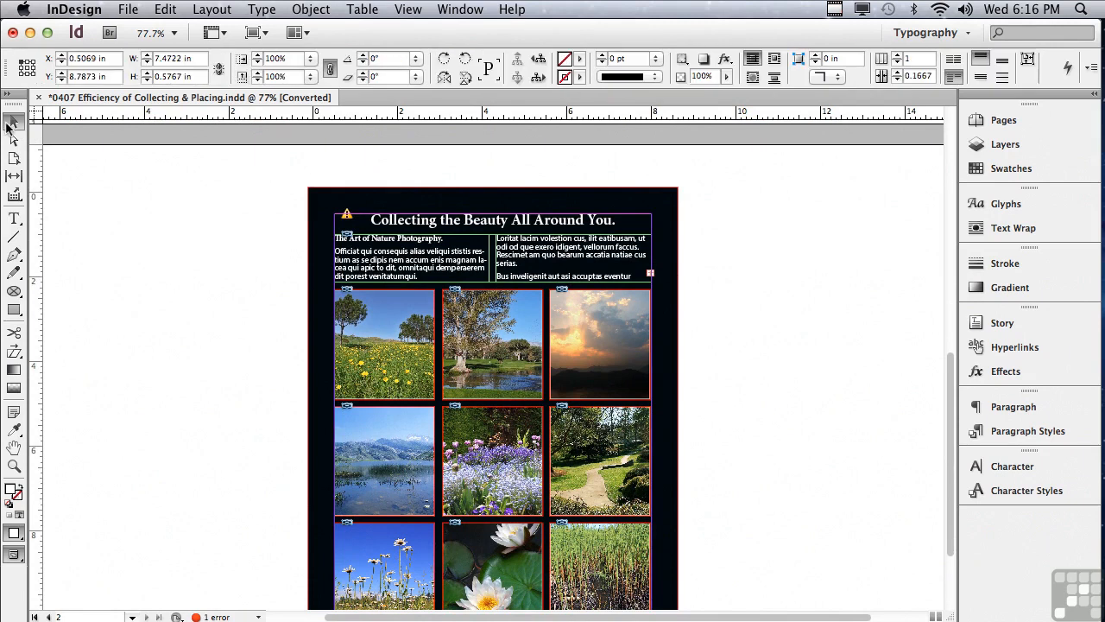
pyautogui.click(347, 215)
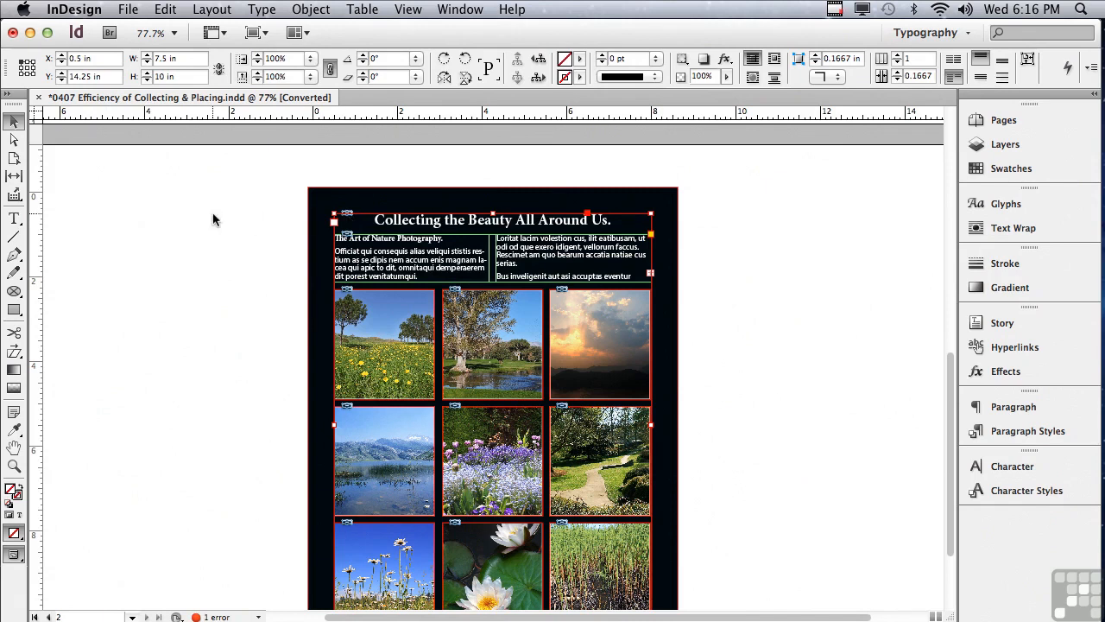
pyautogui.moveTo(950, 365); pyautogui.dragTo(950, 290)
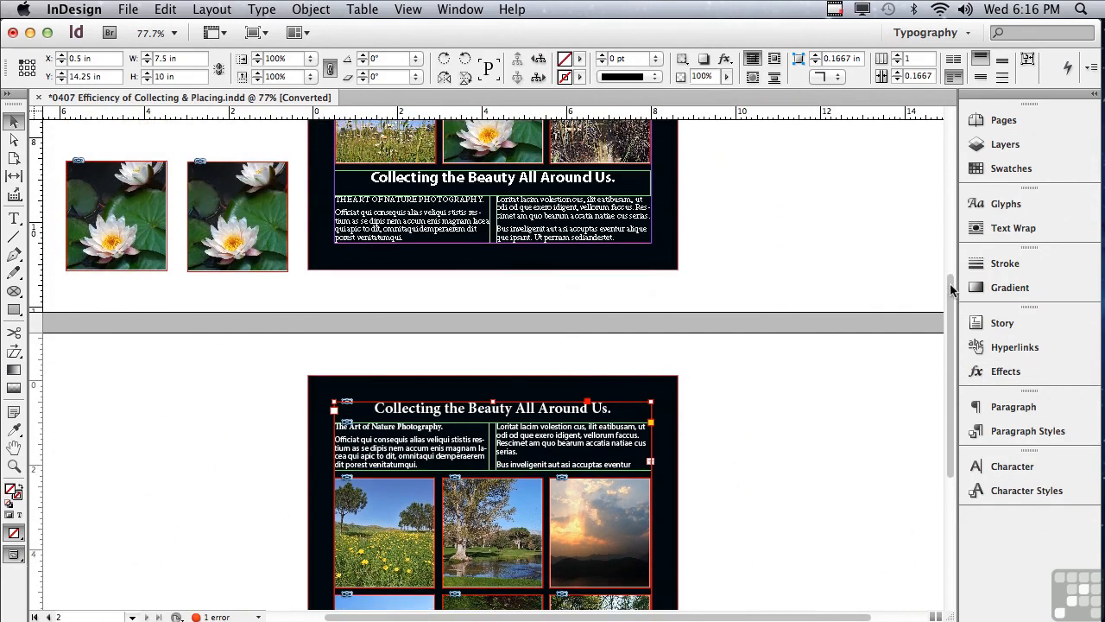